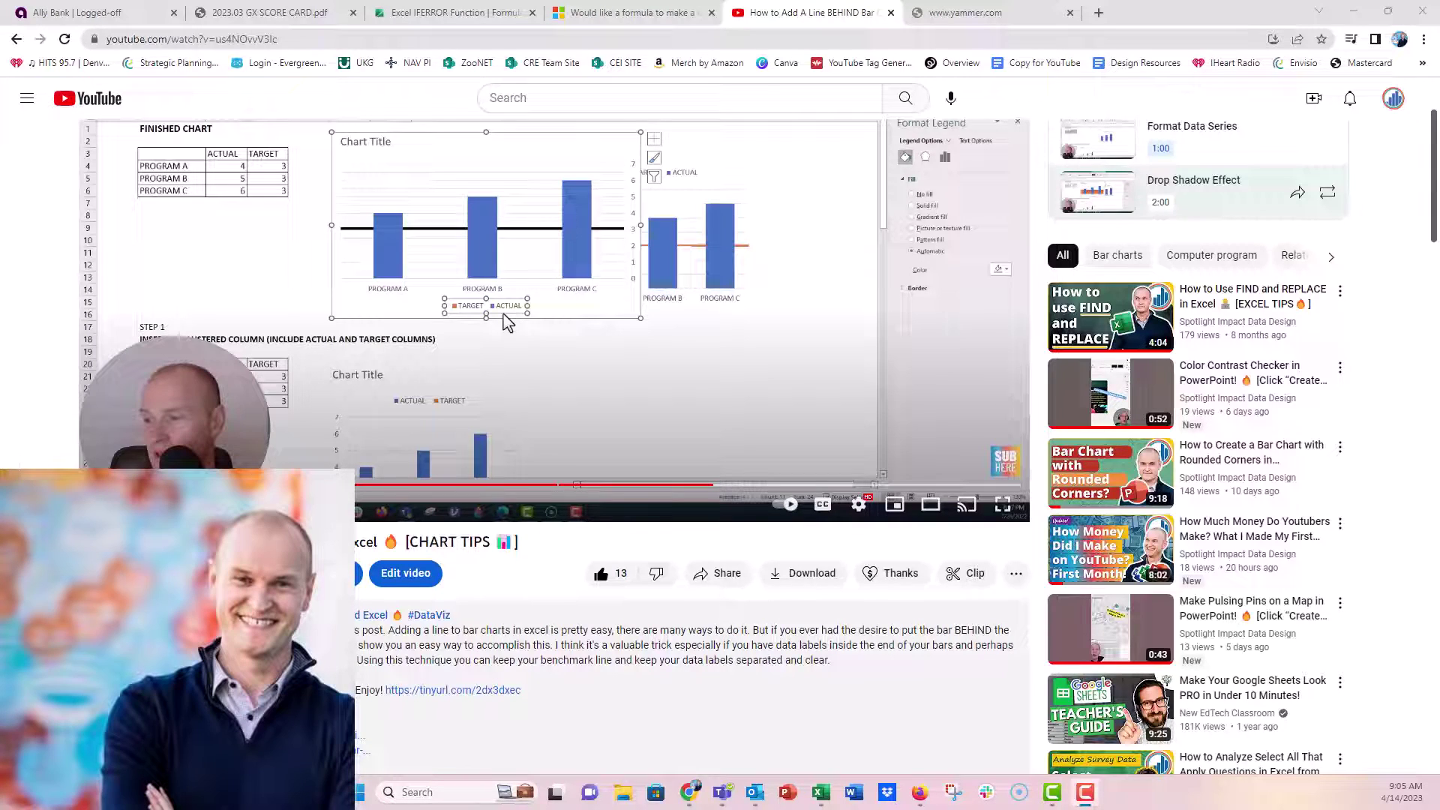
Switch to the Book1 workbook in Excel
{"action": "scroll", "coordinate": [507, 322], "scroll_direction": "down", "scroll_amount": 6}
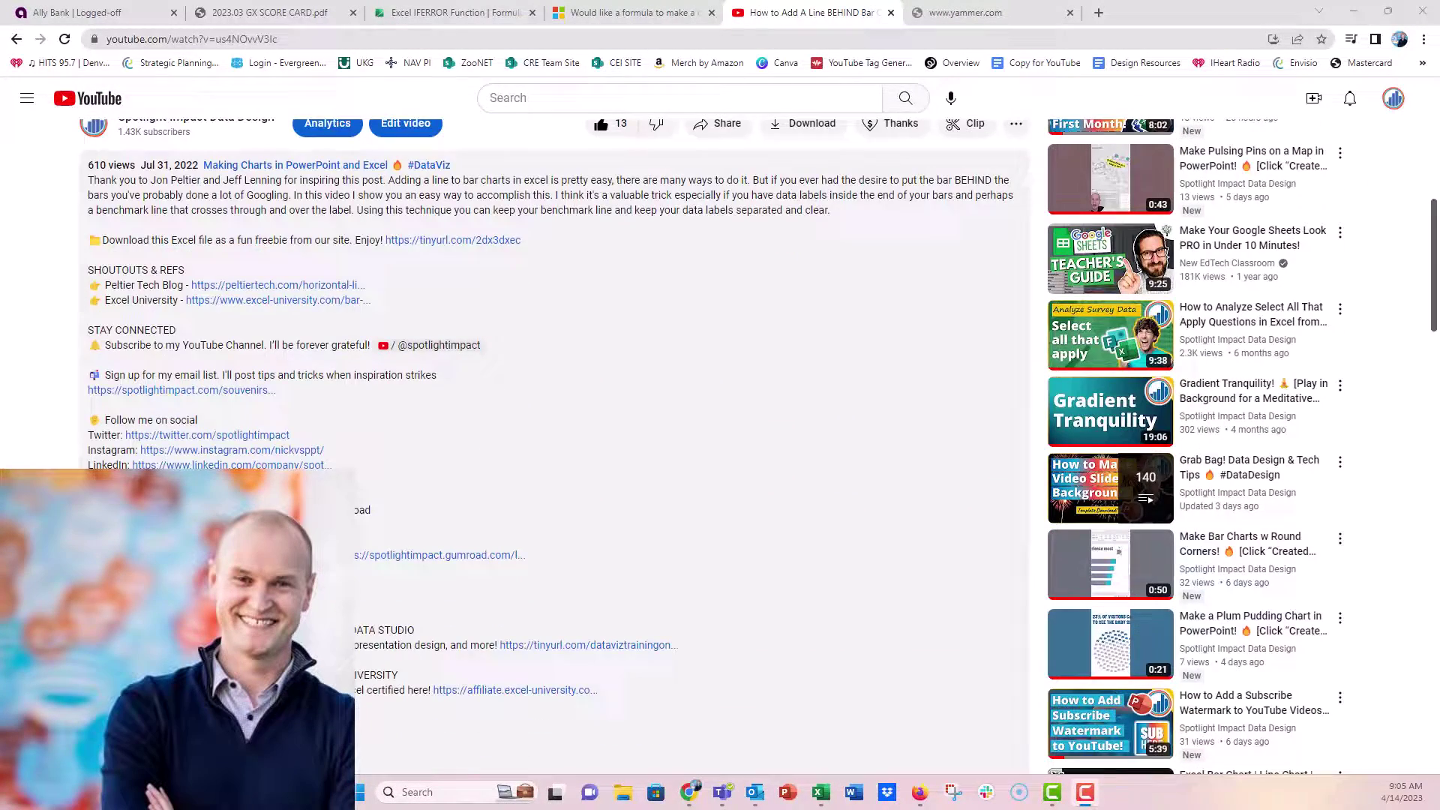
{"action": "scroll", "coordinate": [555, 450], "scroll_direction": "down", "scroll_amount": 6}
{"action": "scroll", "coordinate": [555, 450], "scroll_direction": "up", "scroll_amount": 7}
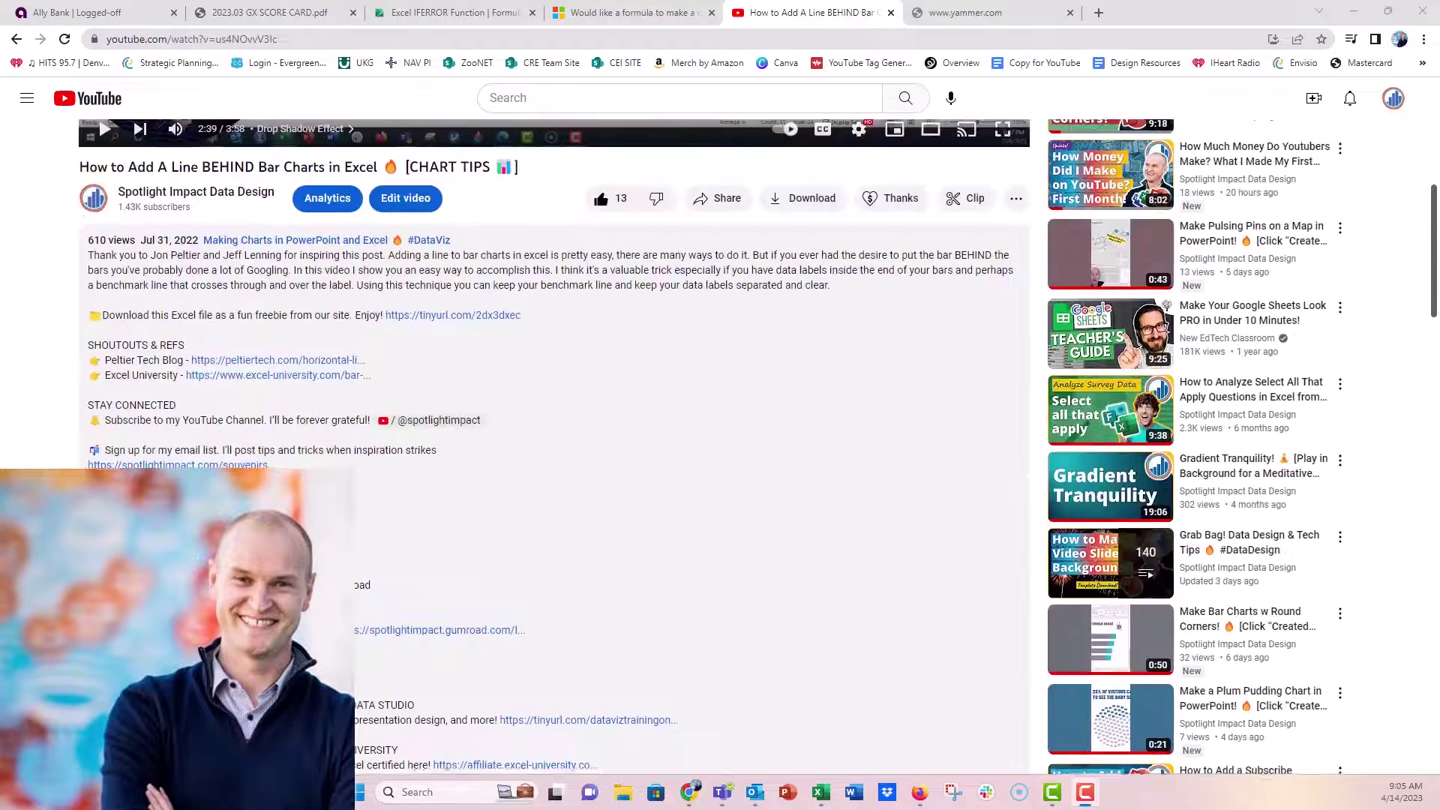
{"action": "scroll", "coordinate": [52, 542], "scroll_direction": "up", "scroll_amount": 4}
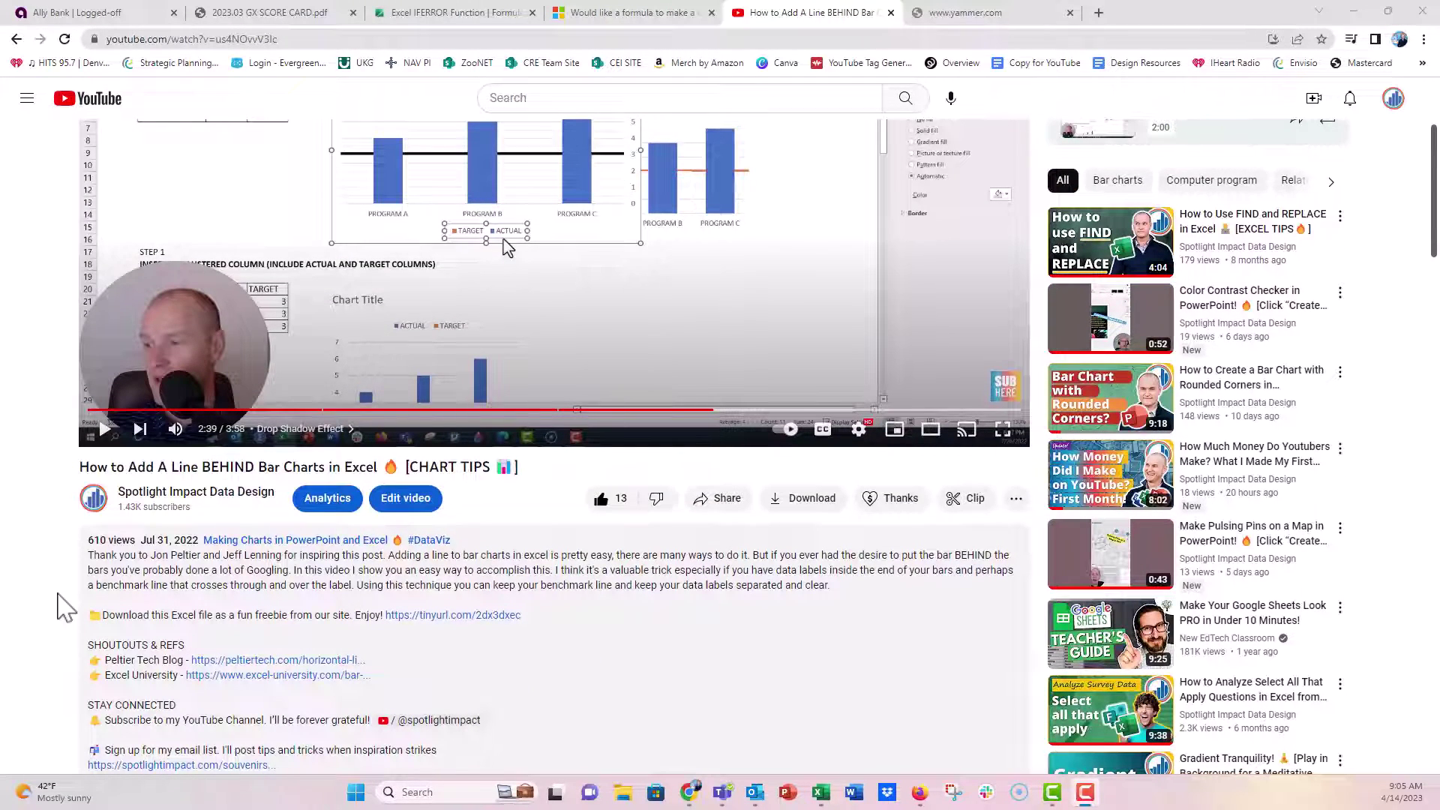
{"action": "scroll", "coordinate": [64, 606], "scroll_direction": "up", "scroll_amount": 2}
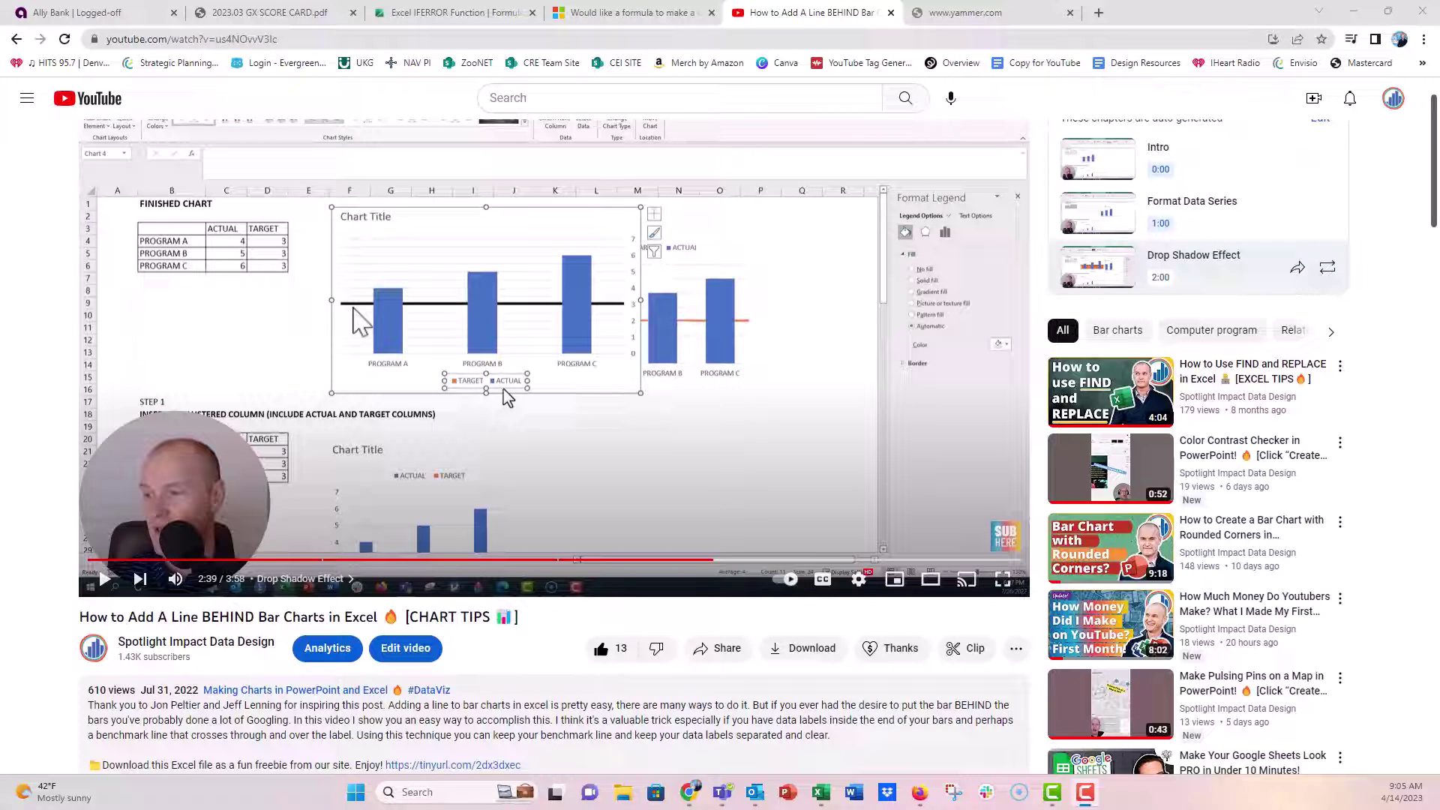
{"action": "scroll", "coordinate": [75, 600], "scroll_direction": "down", "scroll_amount": 10}
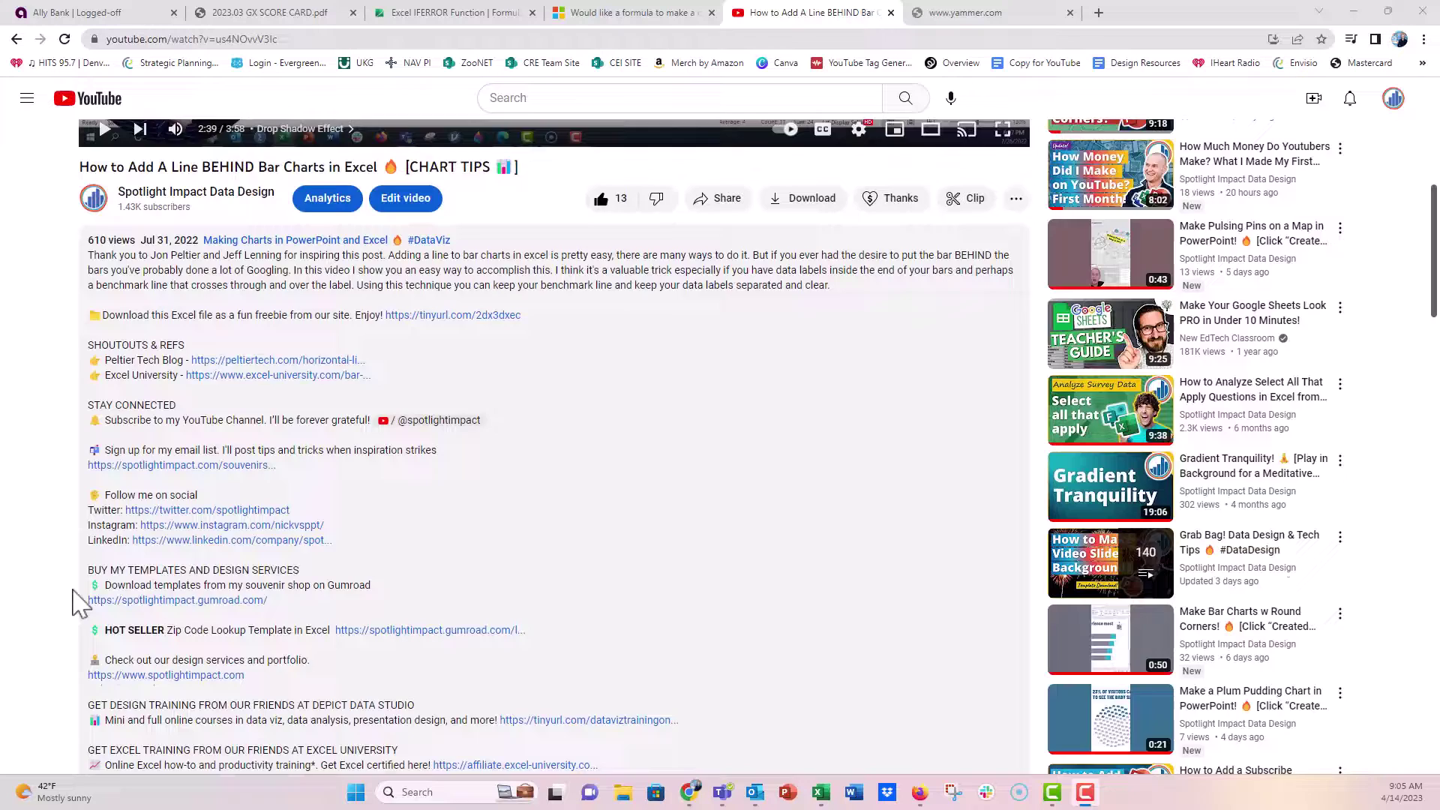
{"action": "scroll", "coordinate": [78, 604], "scroll_direction": "down", "scroll_amount": 4}
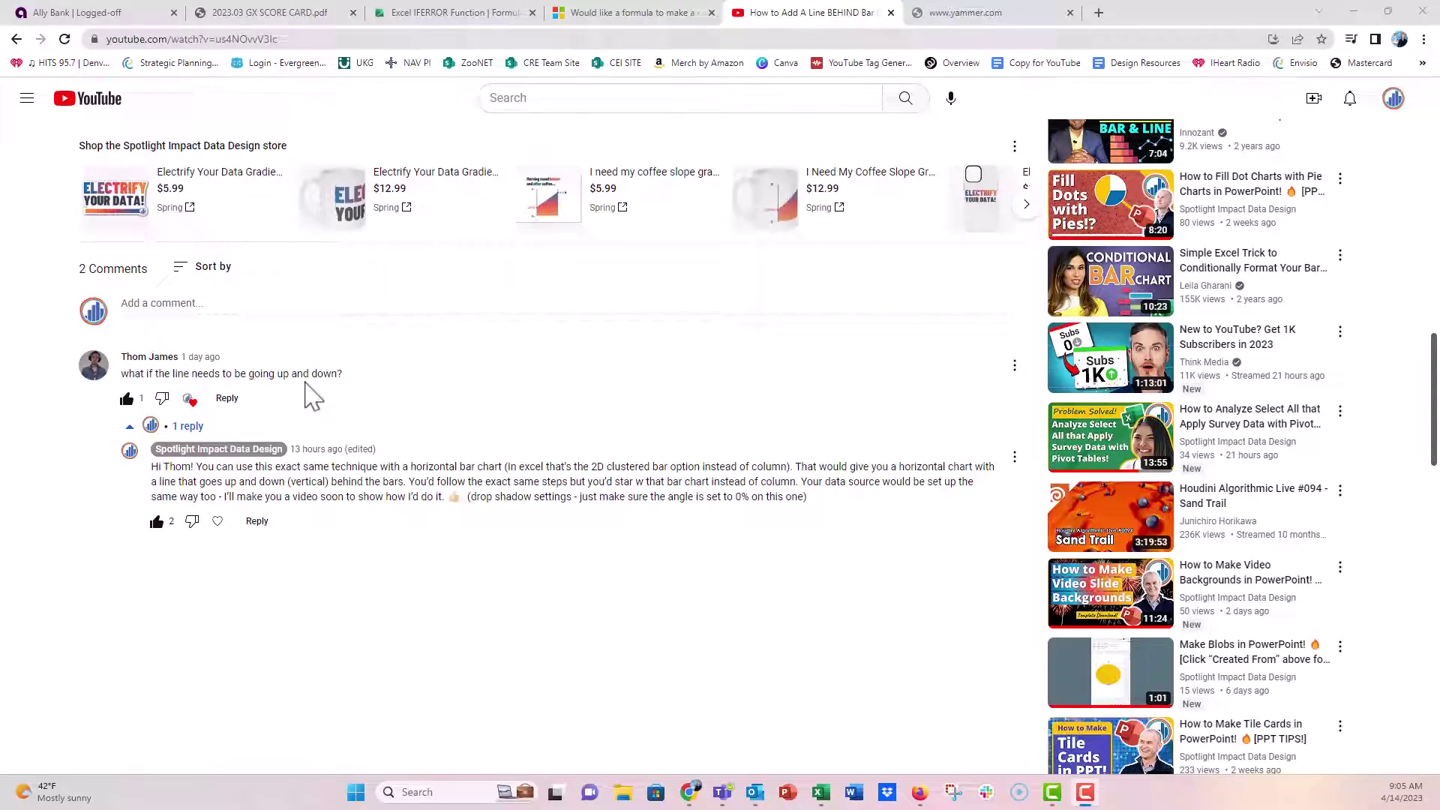
{"action": "scroll", "coordinate": [285, 548], "scroll_direction": "up", "scroll_amount": 10}
{"action": "scroll", "coordinate": [285, 548], "scroll_direction": "up", "scroll_amount": 4}
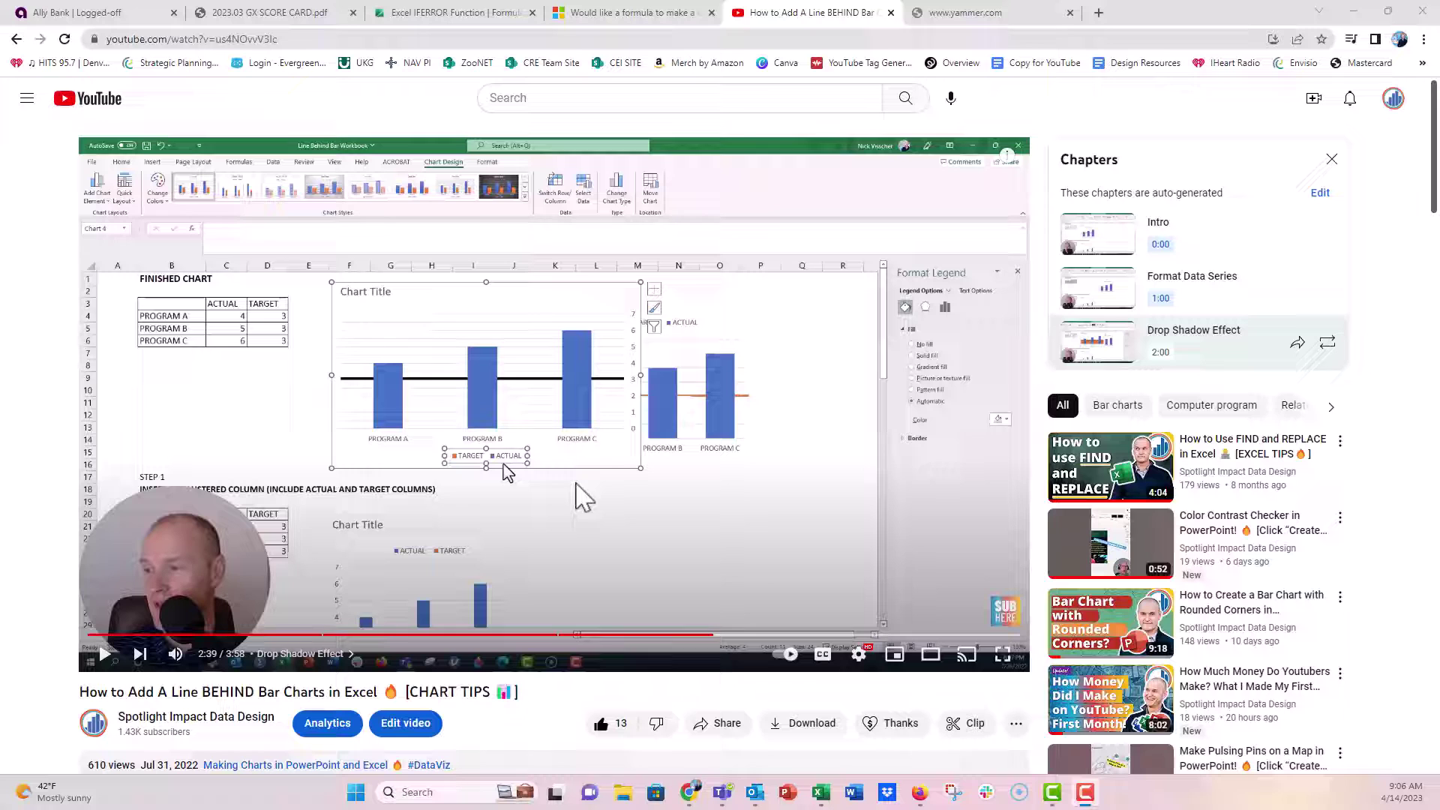
{"action": "mouse_move", "coordinate": [823, 796]}
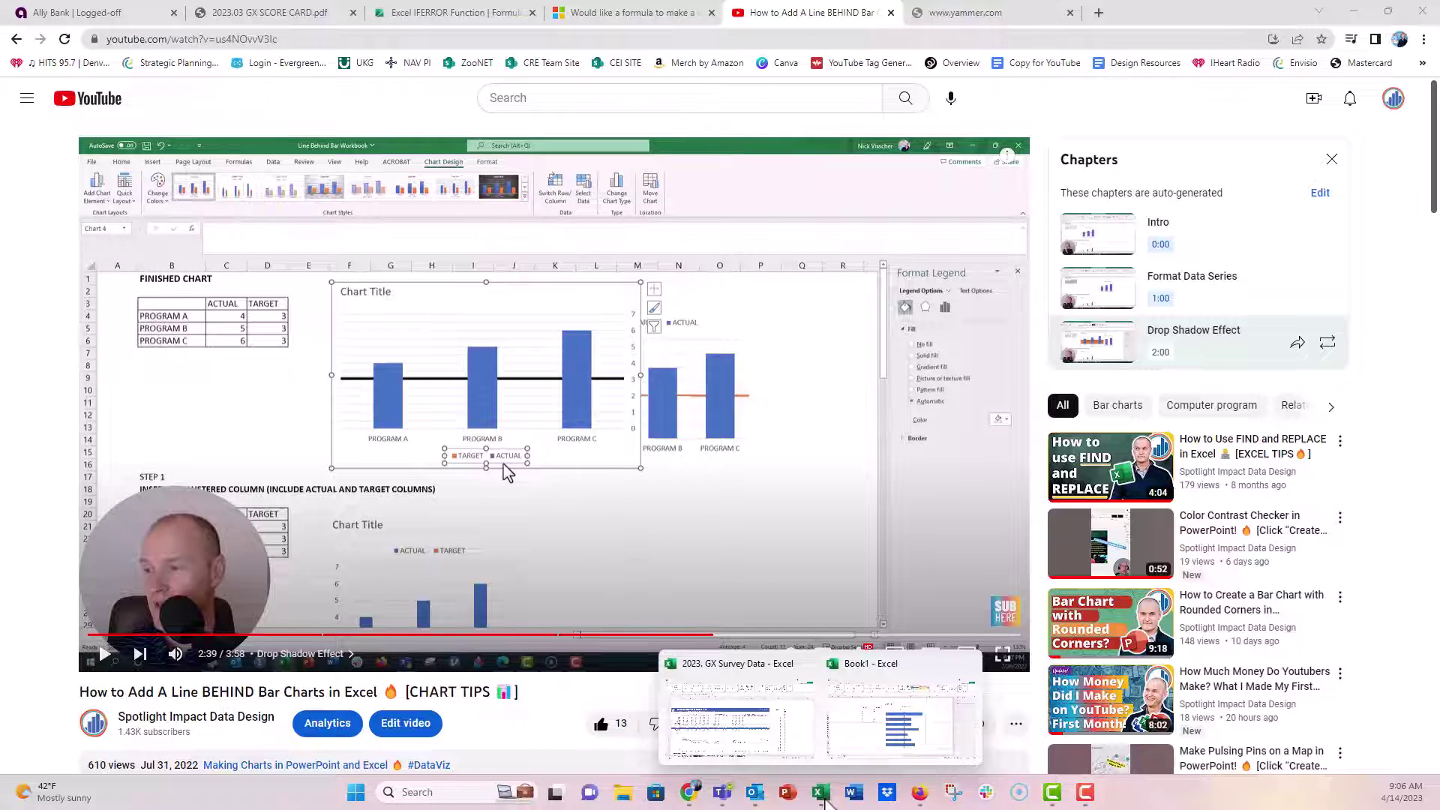
{"action": "left_click", "coordinate": [831, 750]}
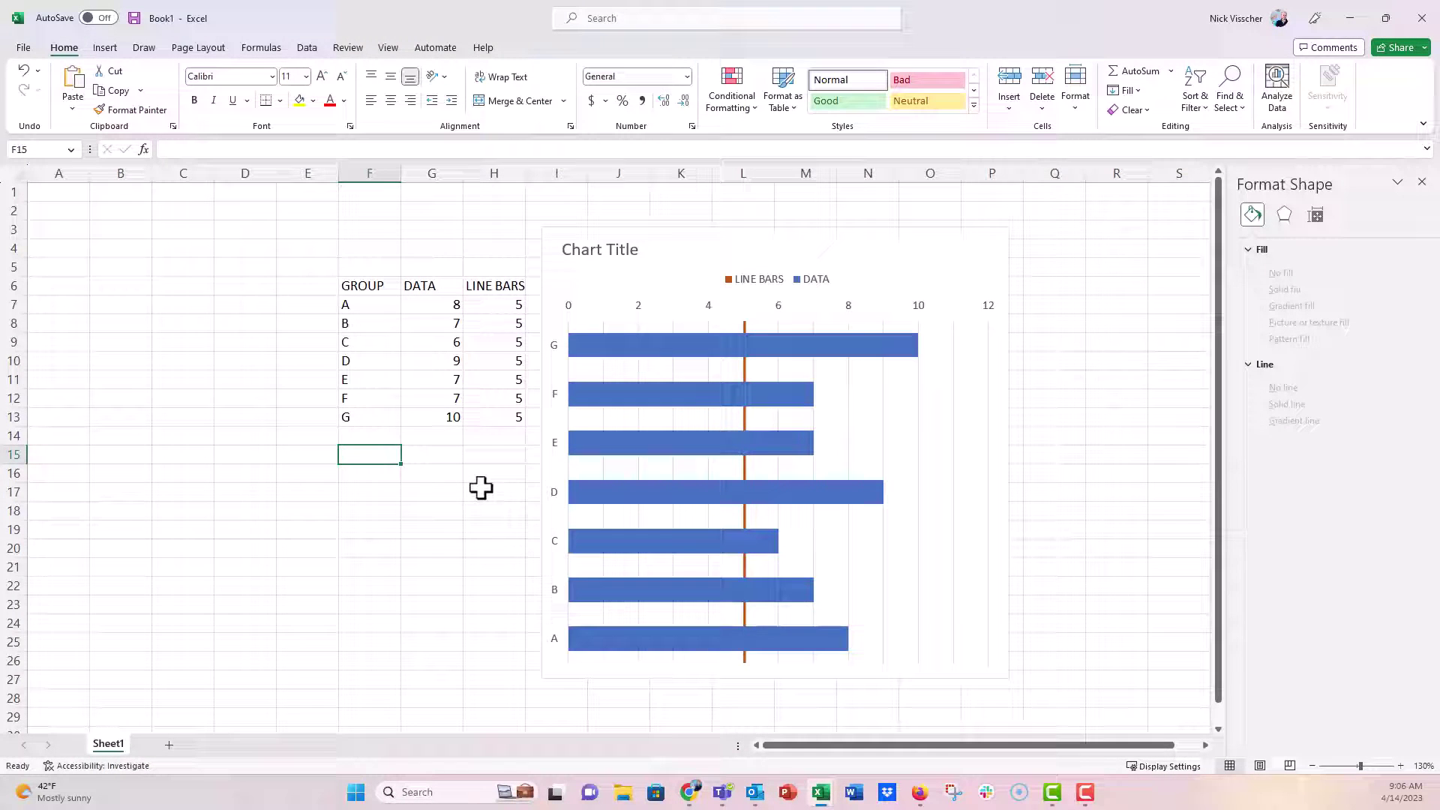
Move the example chart below the GROUP data table and select the range F6:H13
{"action": "left_click_drag", "start_coordinate": [547, 306], "coordinate": [588, 285]}
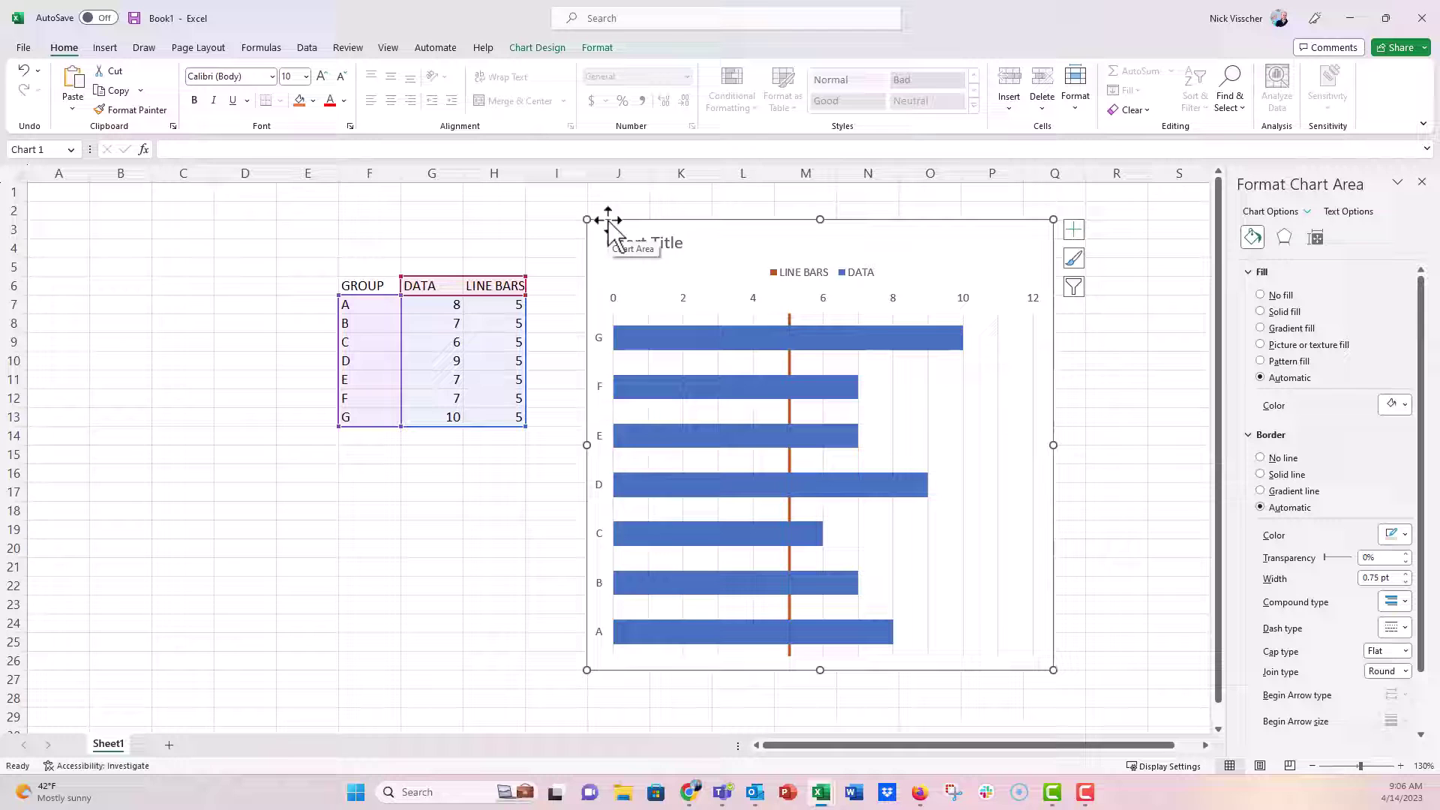
{"action": "left_click_drag", "start_coordinate": [608, 220], "coordinate": [376, 738]}
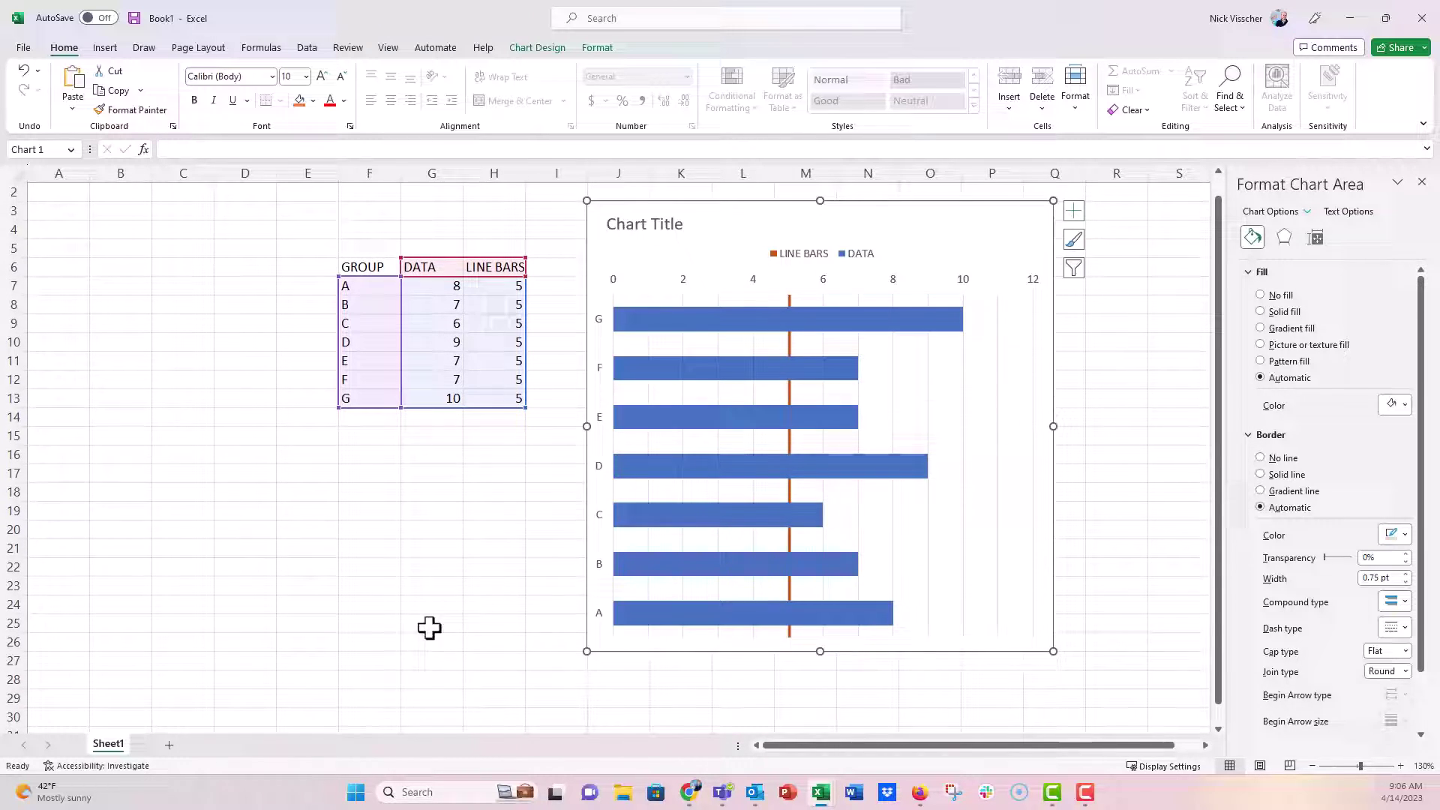
{"action": "left_click_drag", "start_coordinate": [643, 199], "coordinate": [373, 556]}
{"action": "left_click_drag", "start_coordinate": [378, 267], "coordinate": [488, 393]}
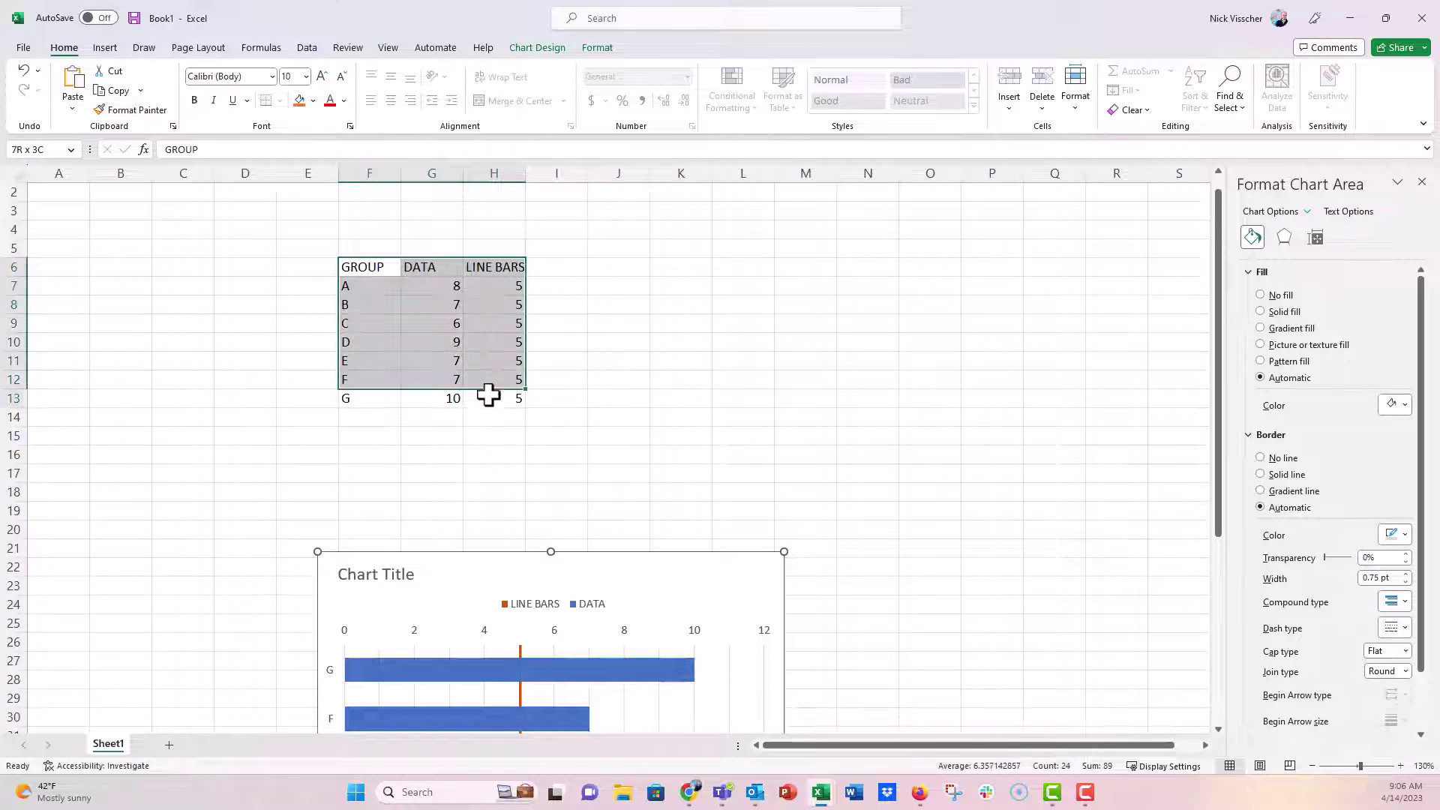
Insert a 2-D clustered bar chart of the selected data and place it beside the table
{"action": "left_click", "coordinate": [104, 49]}
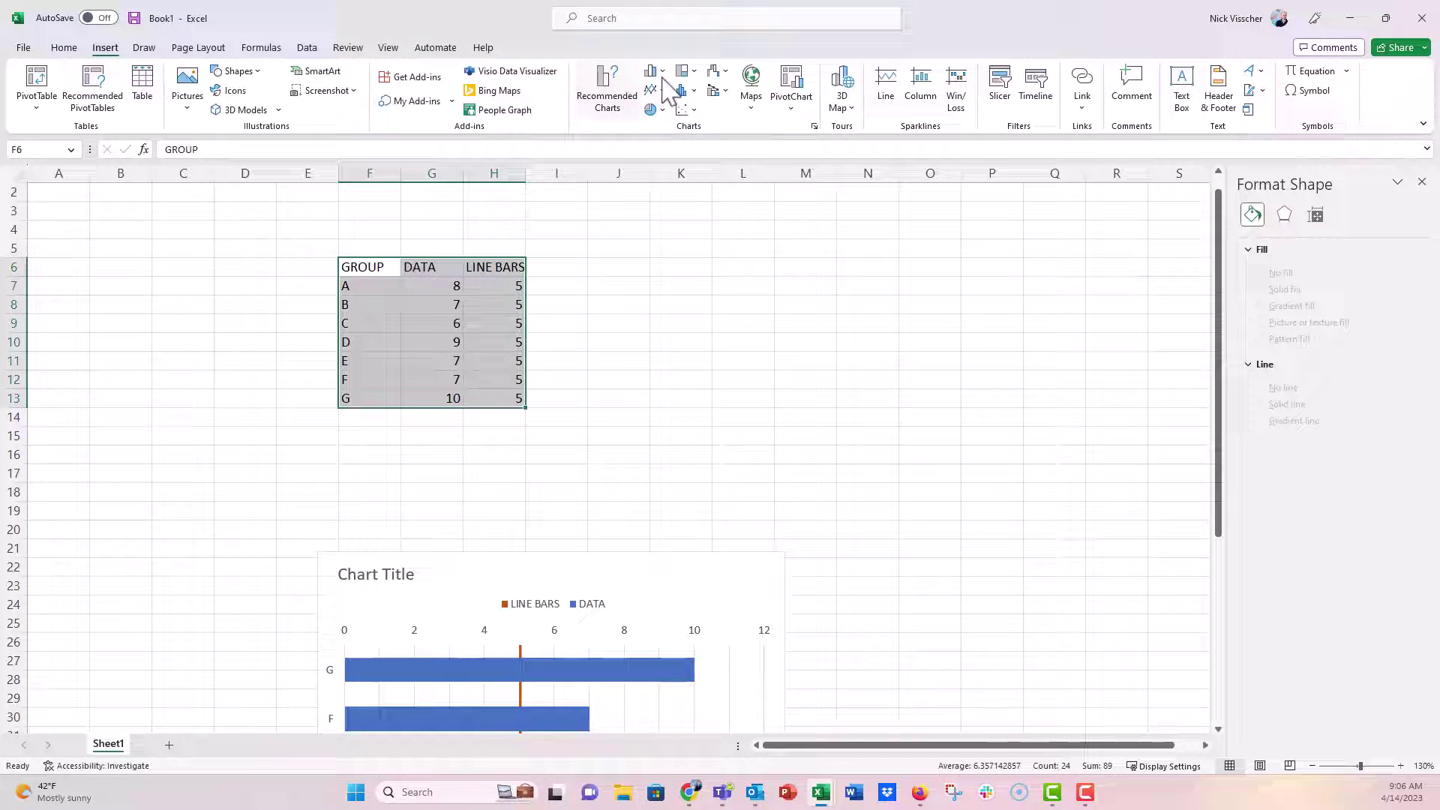
{"action": "left_click", "coordinate": [656, 72]}
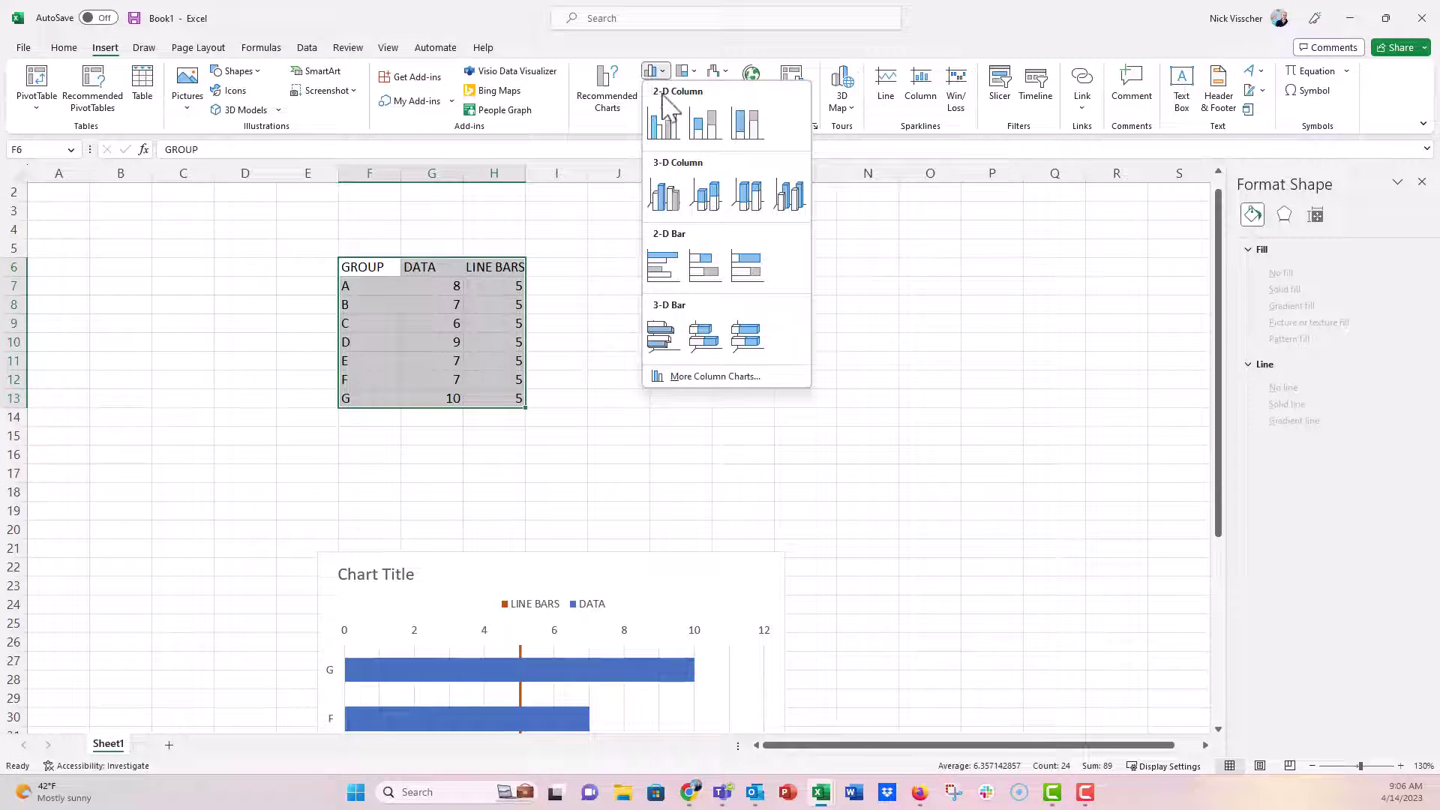
{"action": "left_click", "coordinate": [663, 265]}
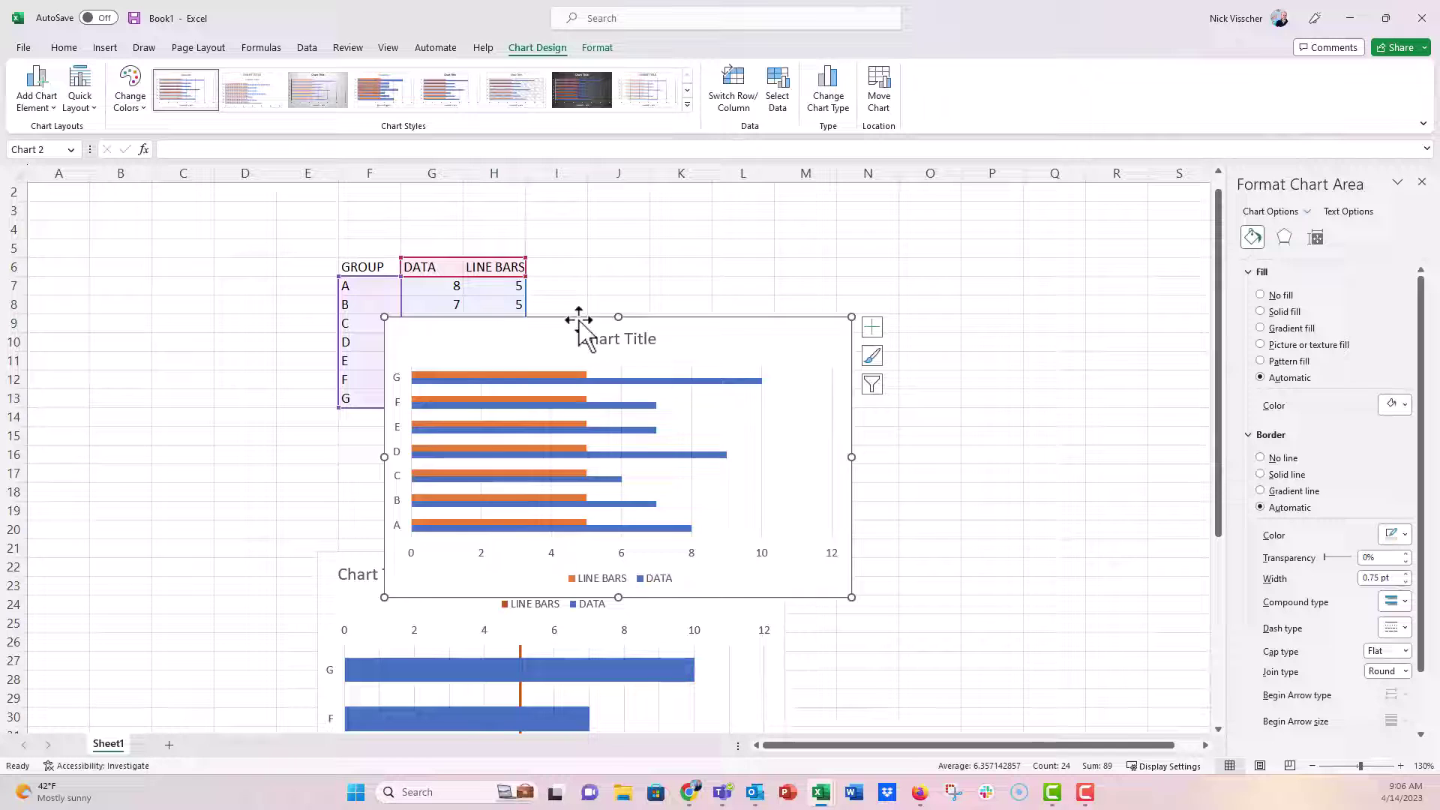
{"action": "left_click_drag", "start_coordinate": [580, 319], "coordinate": [579, 267]}
Set the legend position to Top, make the chart taller, and place the legend beside the title
{"action": "left_click", "coordinate": [764, 255]}
{"action": "left_click", "coordinate": [759, 491]}
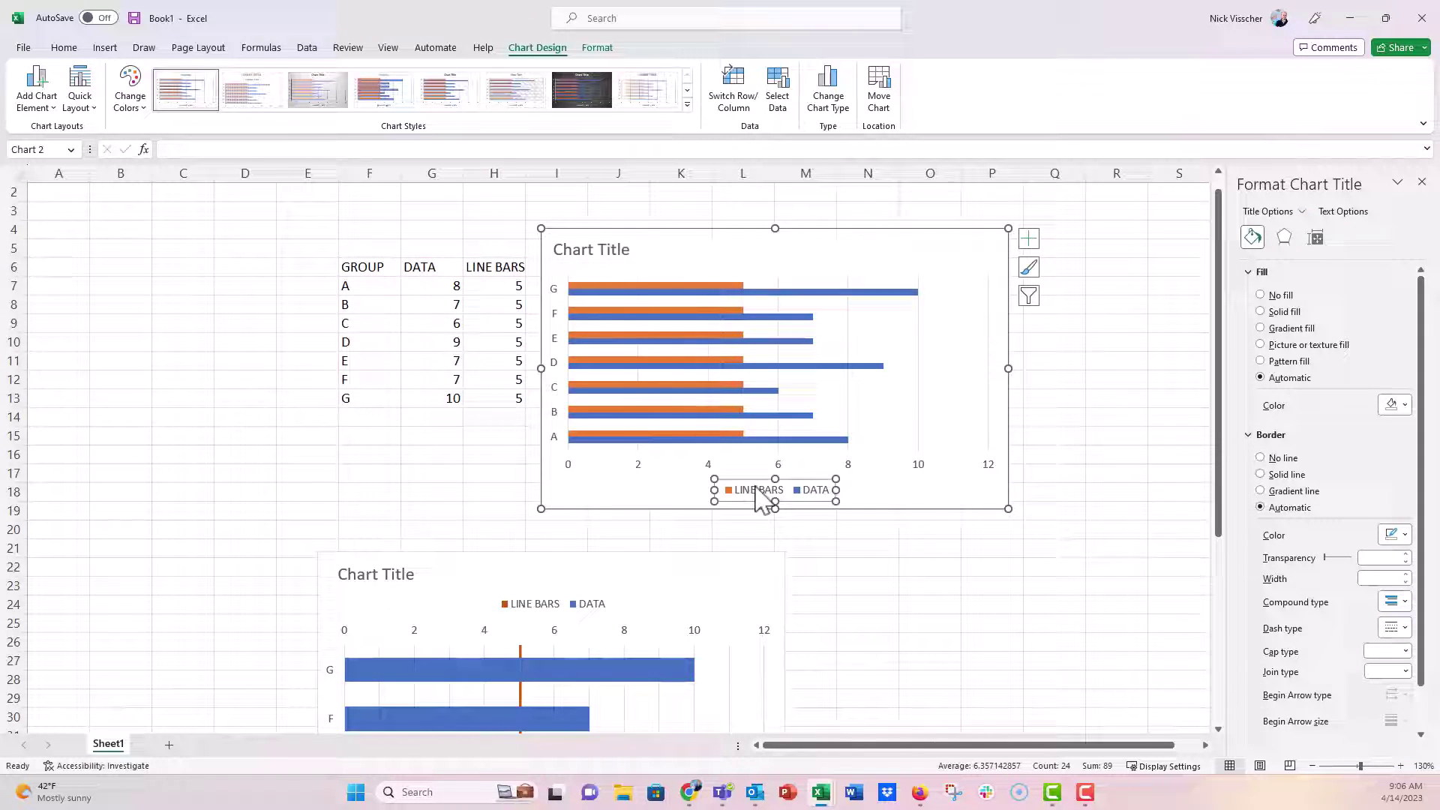
{"action": "left_click", "coordinate": [1316, 237]}
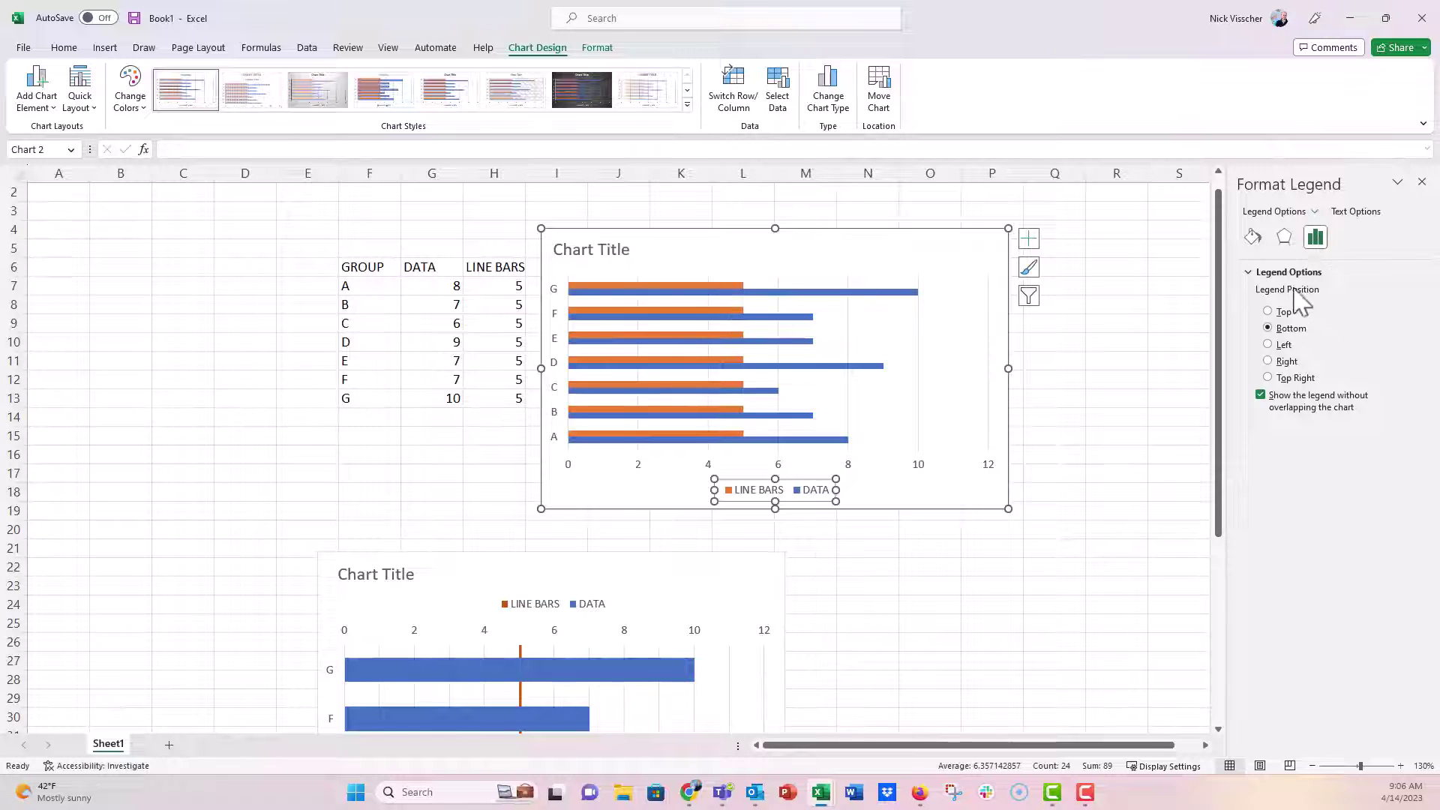
{"action": "left_click", "coordinate": [1279, 312]}
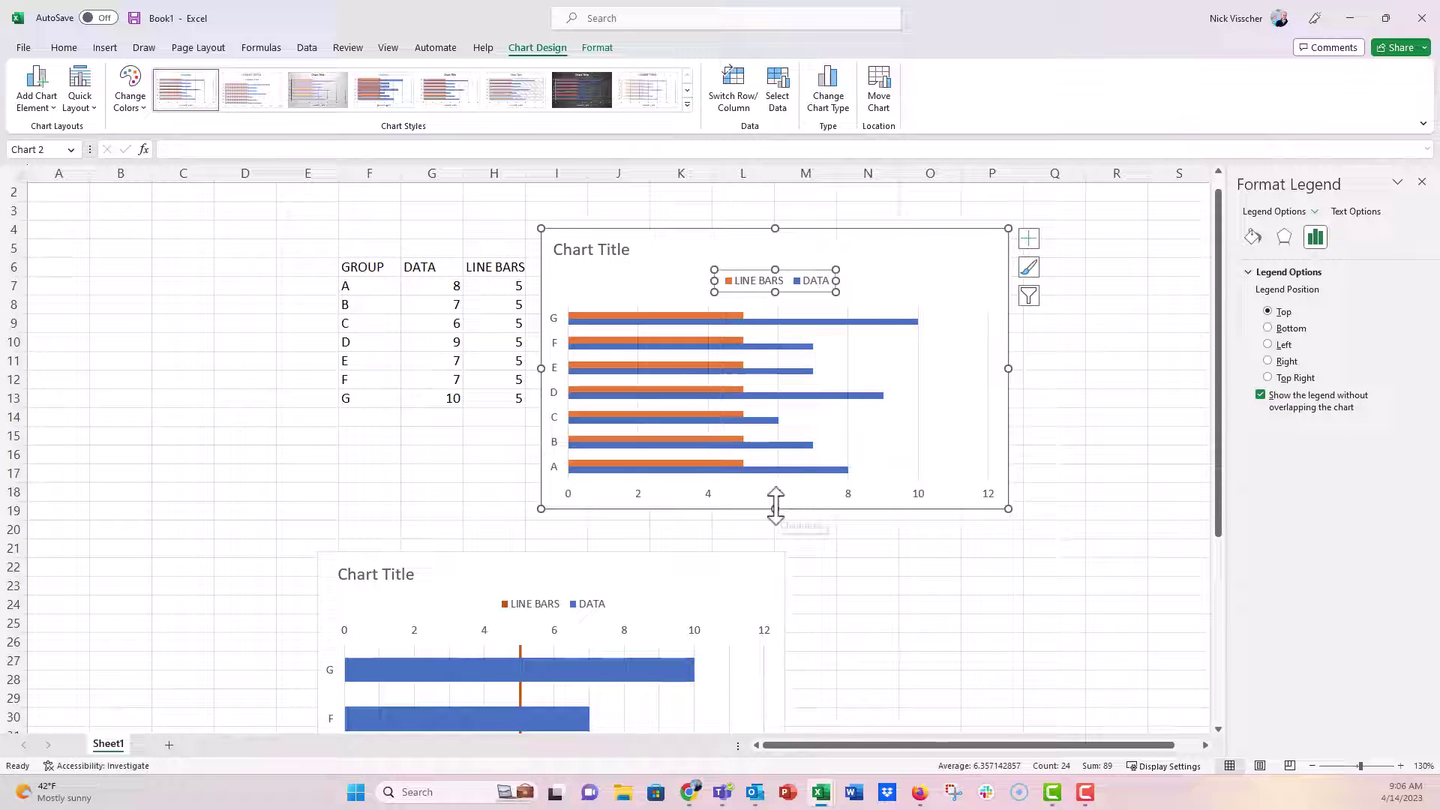
{"action": "left_click_drag", "start_coordinate": [775, 509], "coordinate": [772, 585]}
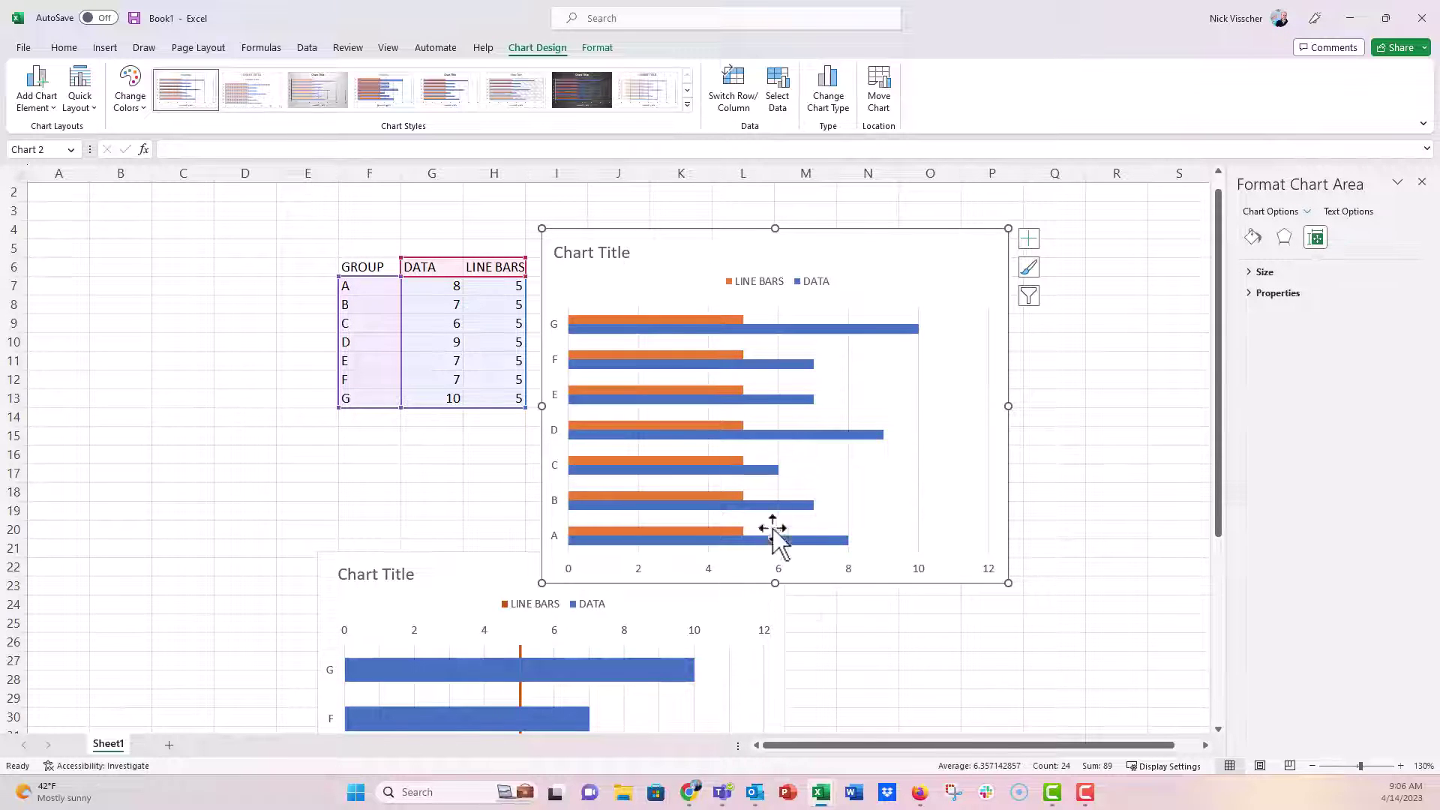
{"action": "left_click", "coordinate": [769, 283]}
{"action": "mouse_move", "coordinate": [766, 291]}
{"action": "left_mouse_down"}
{"action": "mouse_move", "coordinate": [764, 264]}
{"action": "mouse_move", "coordinate": [777, 279]}
{"action": "left_mouse_up"}
{"action": "left_click", "coordinate": [824, 386]}
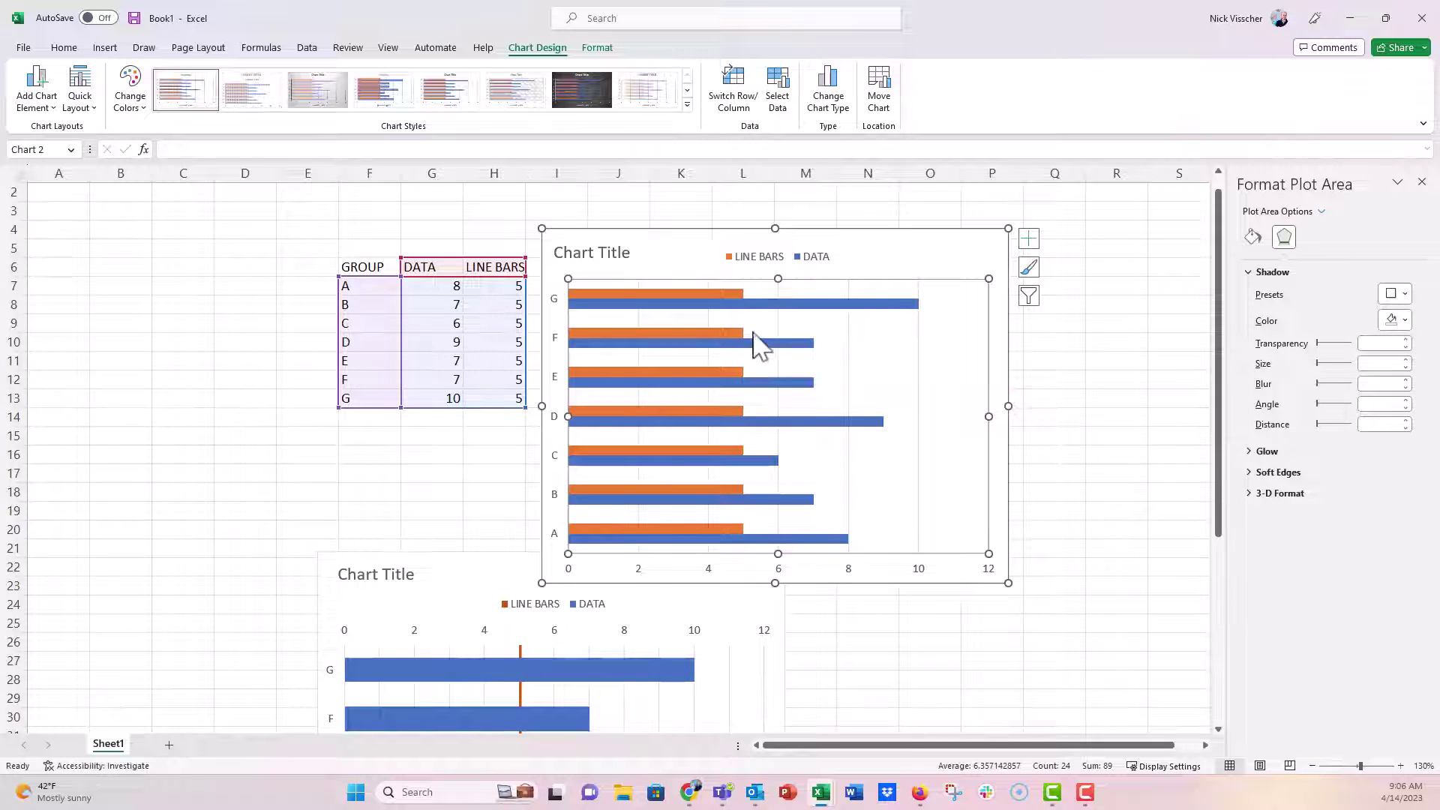
Plot the blue DATA series on the secondary axis and delete the bottom 0–6 axis
{"action": "left_click", "coordinate": [747, 304]}
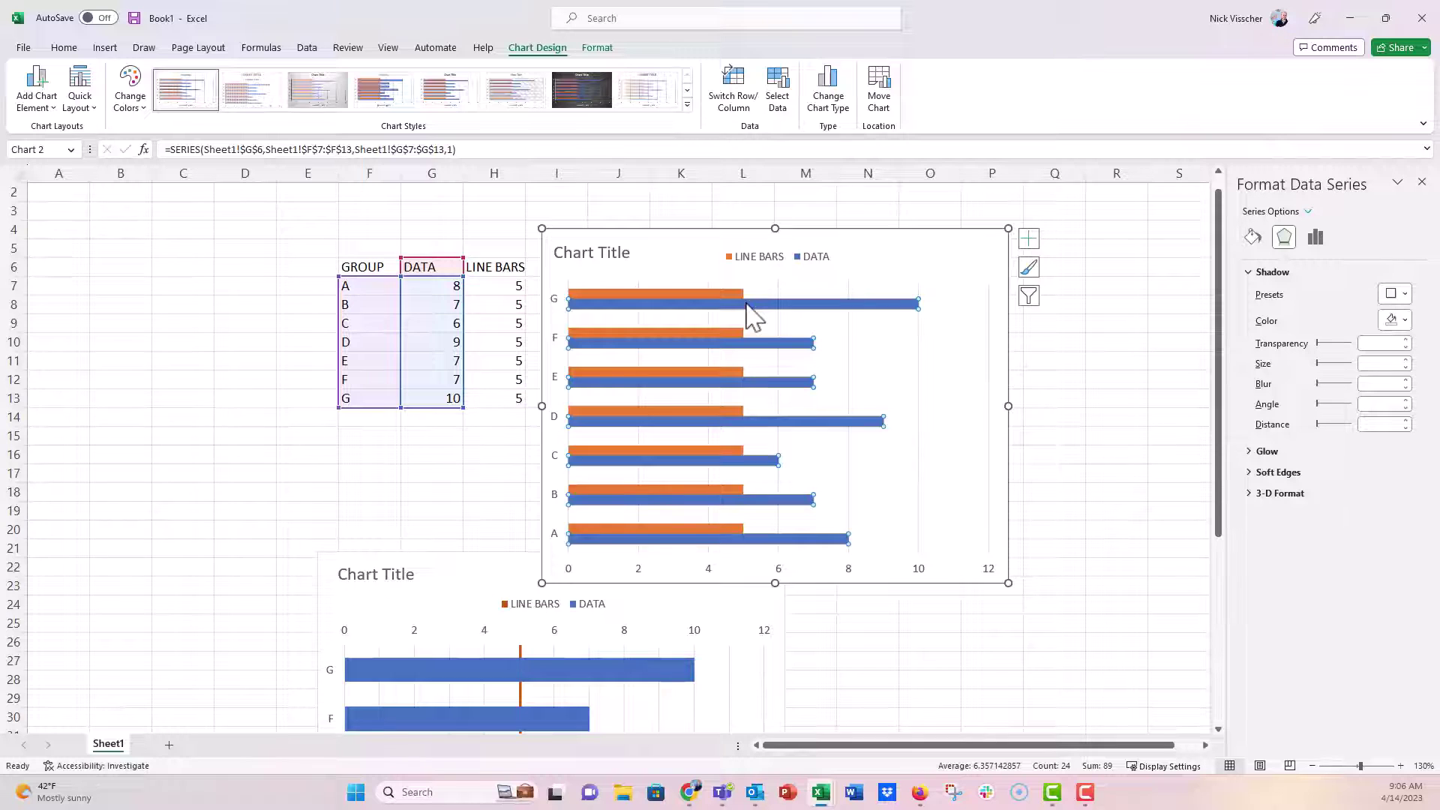
{"action": "left_click", "coordinate": [1316, 239]}
{"action": "left_click", "coordinate": [1303, 331]}
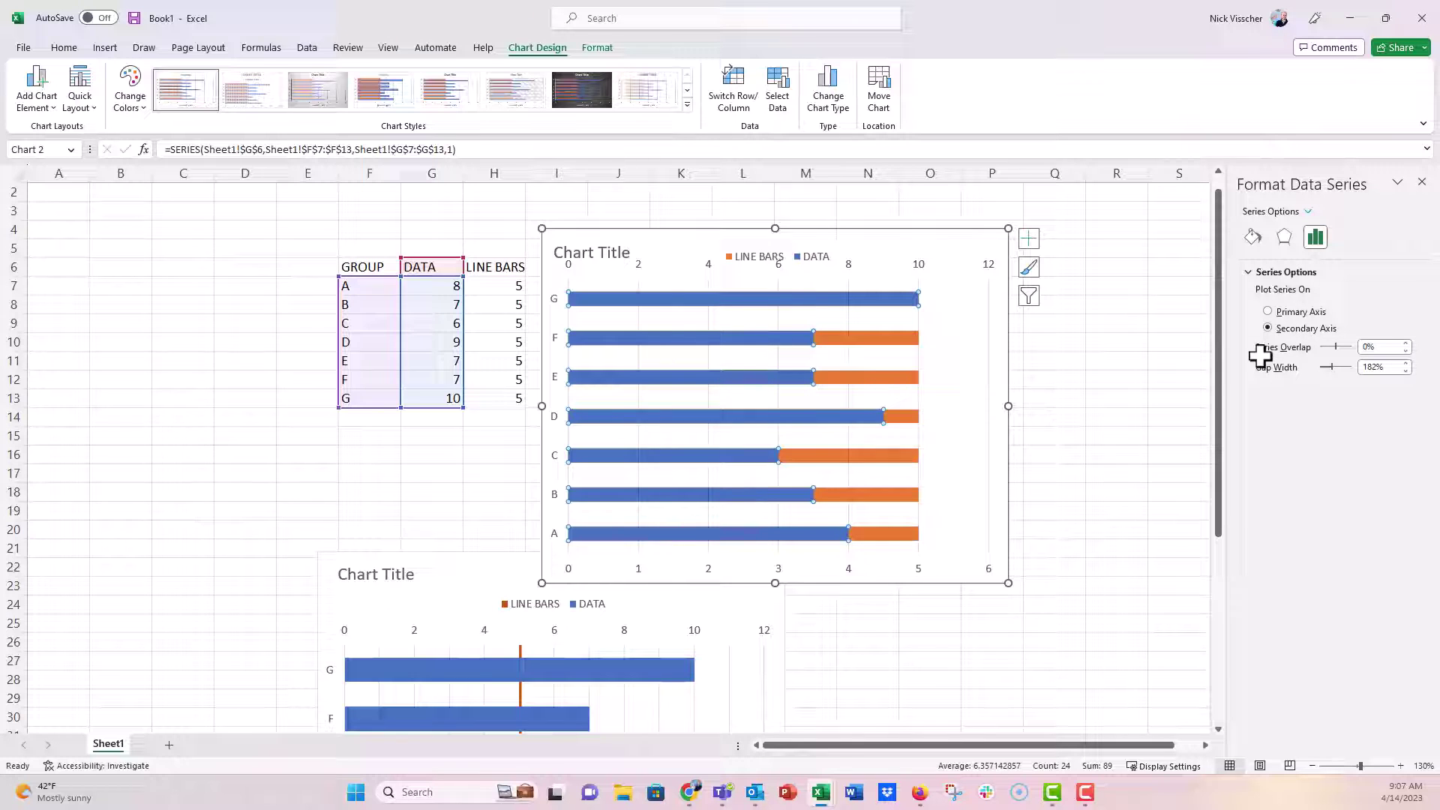
{"action": "left_click", "coordinate": [990, 574]}
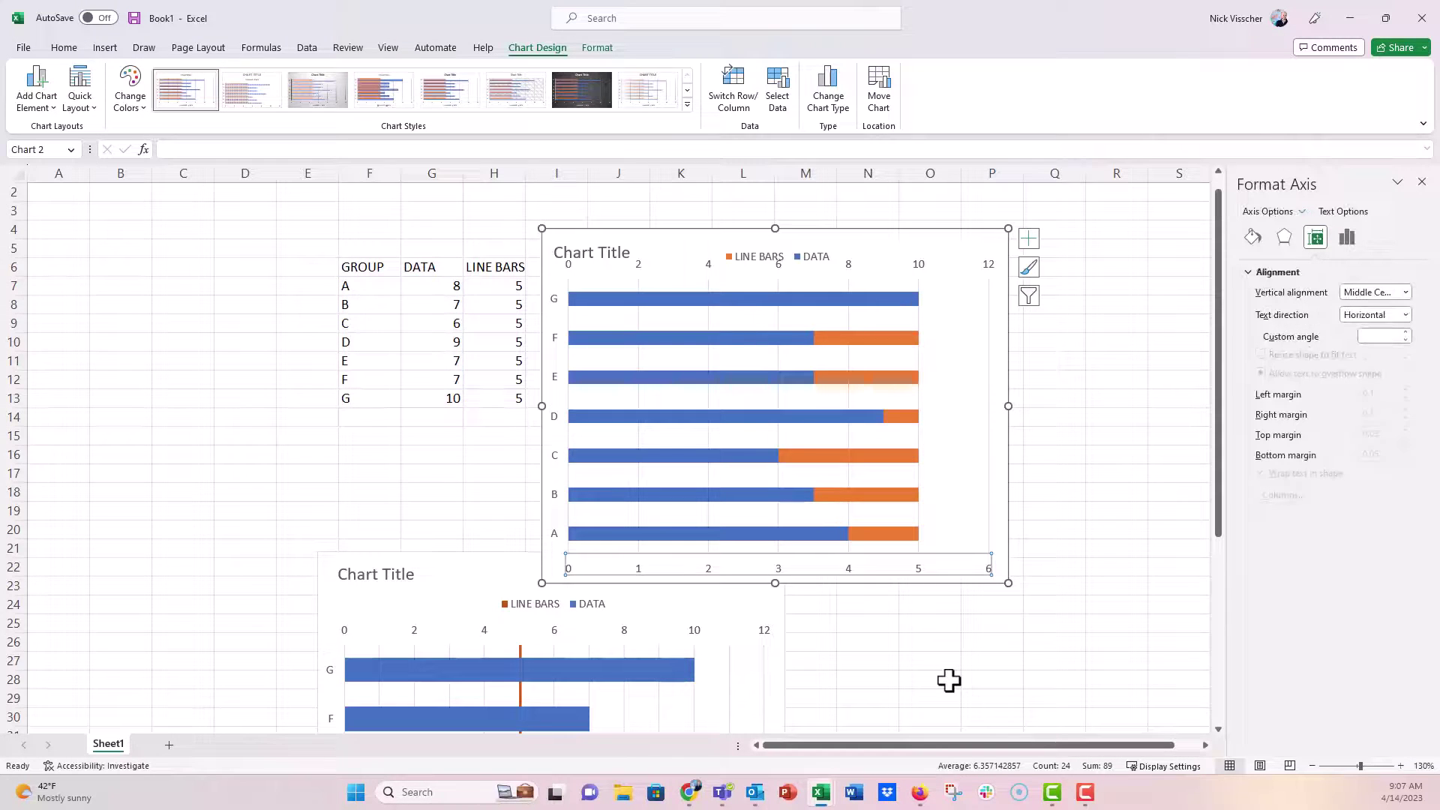
{"action": "key", "text": "Delete"}
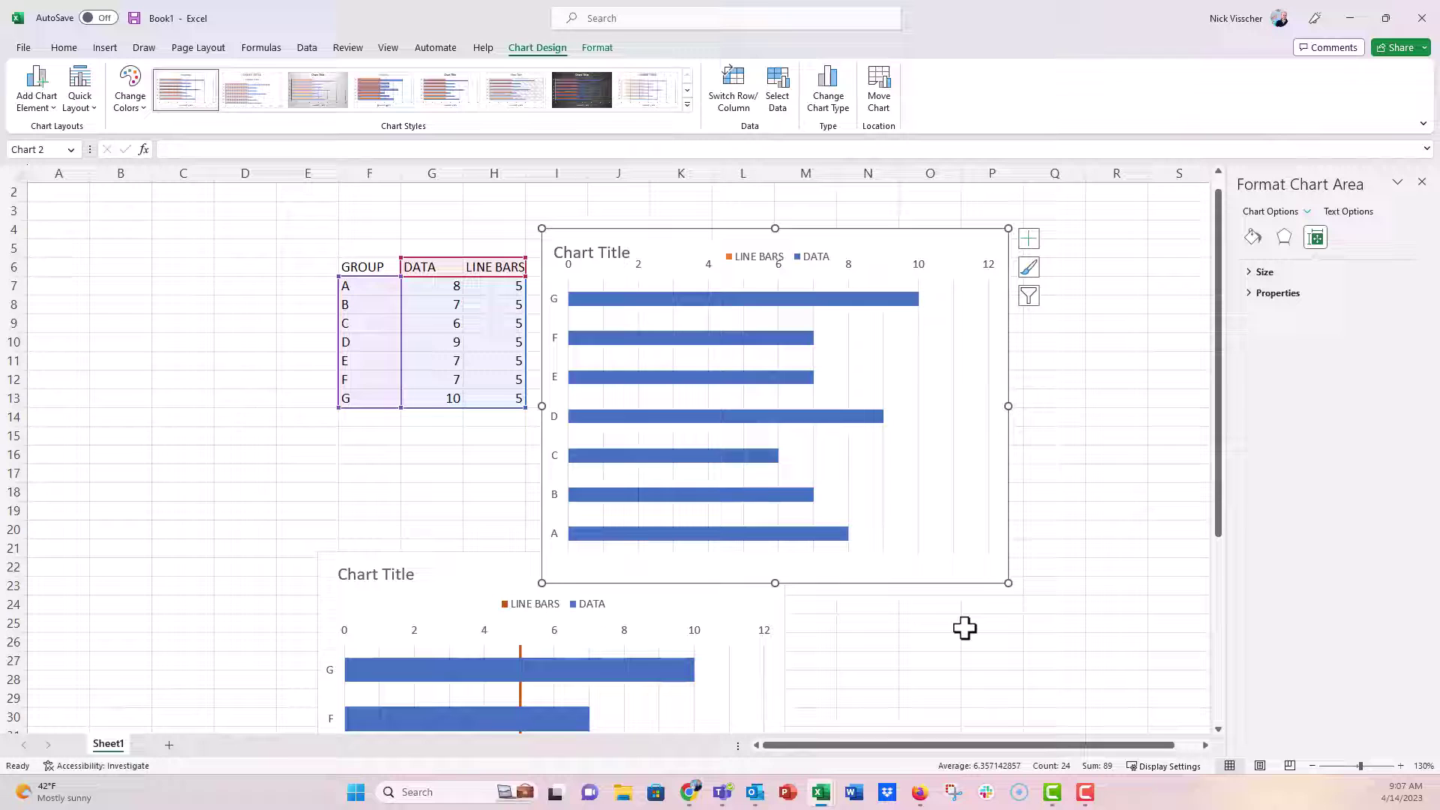
Select the LINE BARS series and set its gap width to 0%
{"action": "left_click", "coordinate": [1307, 213]}
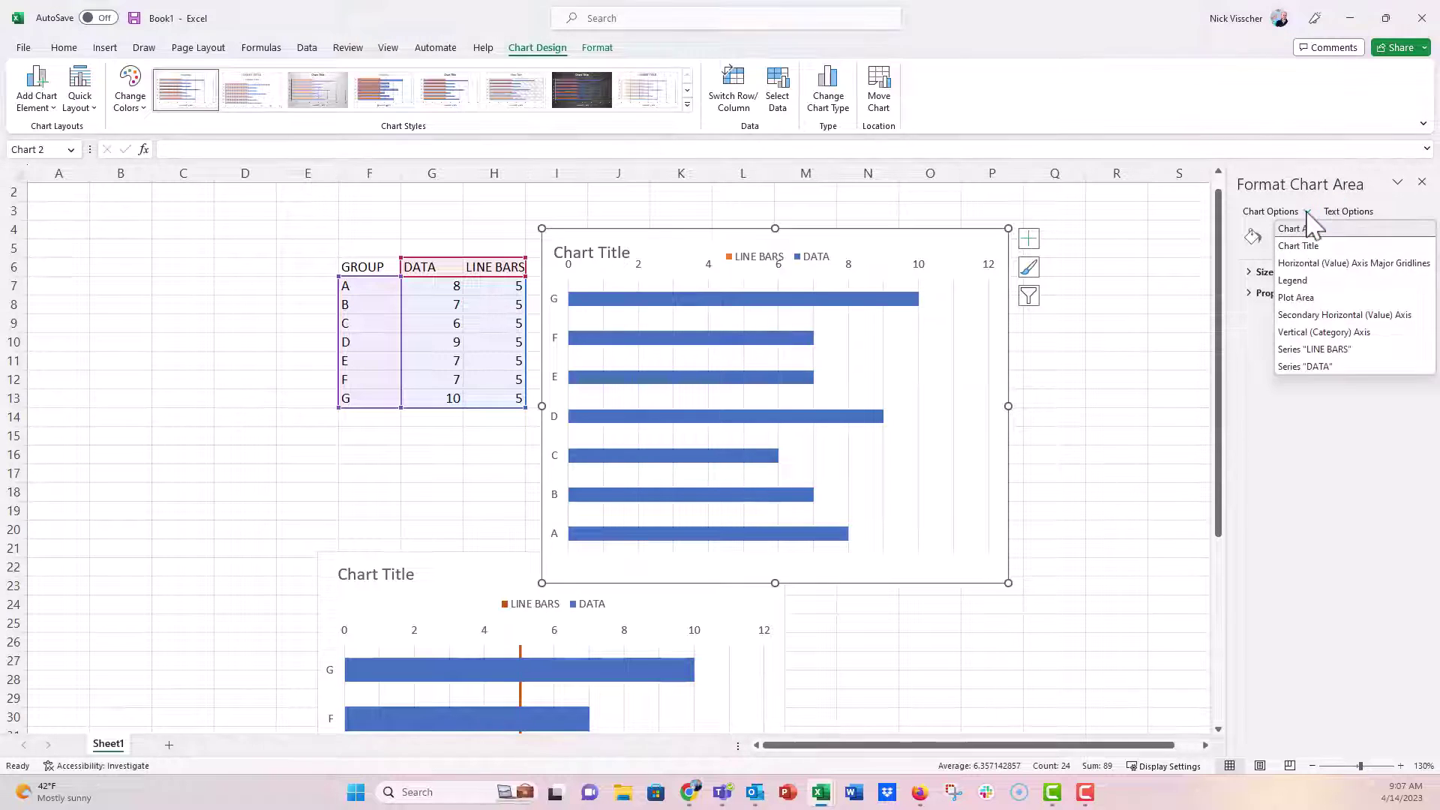
{"action": "left_click", "coordinate": [1319, 351]}
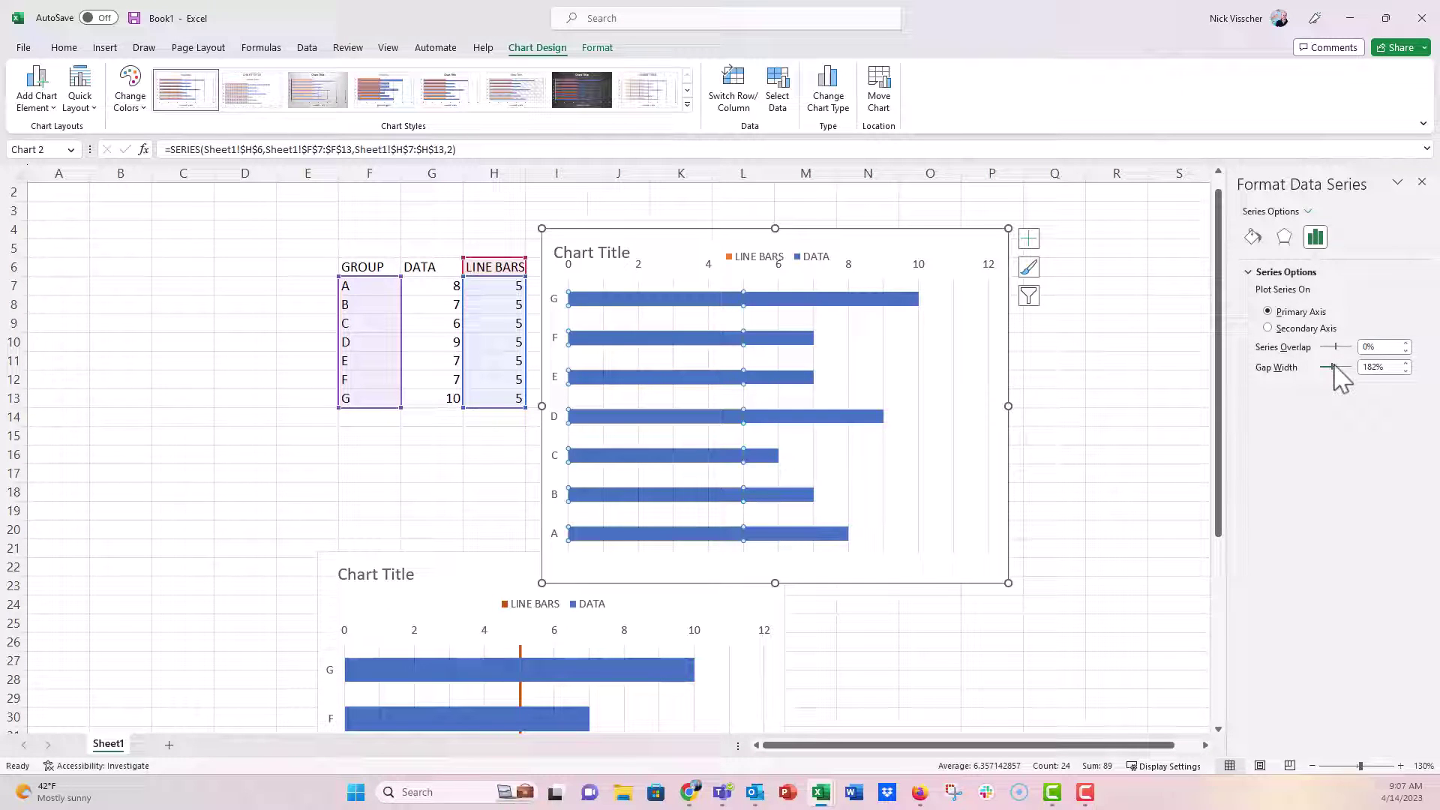
{"action": "left_click_drag", "start_coordinate": [1334, 367], "coordinate": [1313, 369]}
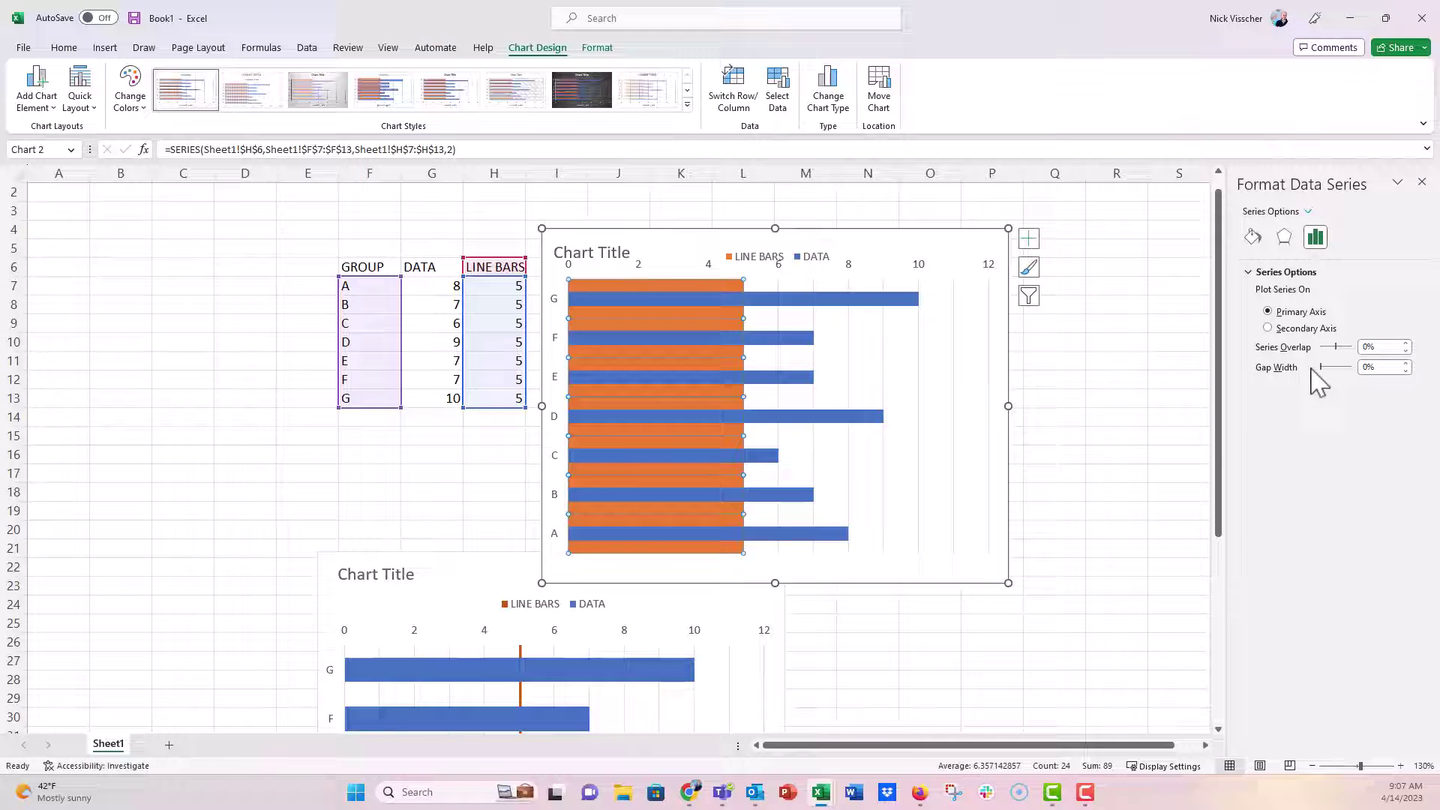
Give LINE BARS an orange outer shadow: 0% transparency, 0 pt blur, 0° angle, 2 pt distance
{"action": "left_click", "coordinate": [1284, 238]}
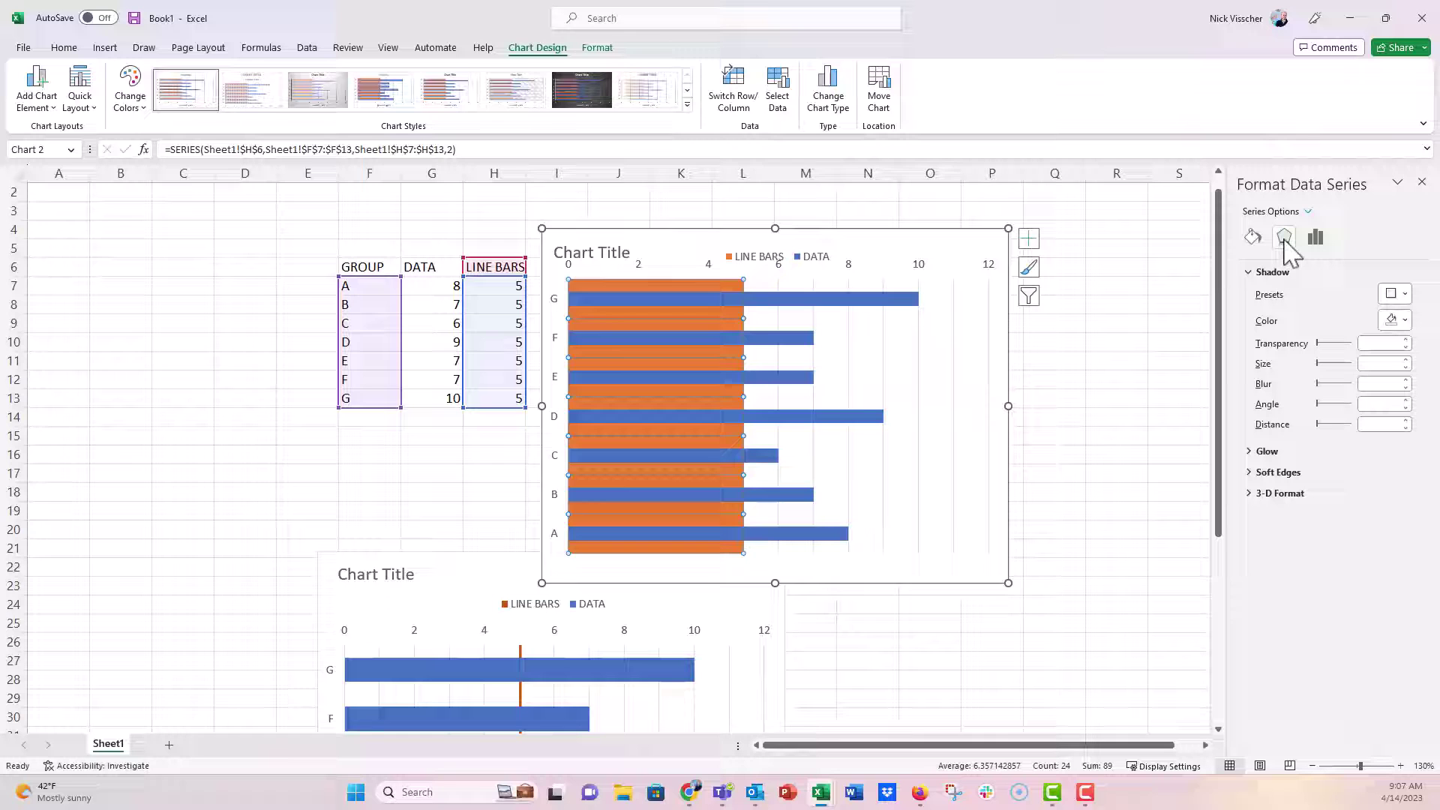
{"action": "left_click", "coordinate": [1397, 294]}
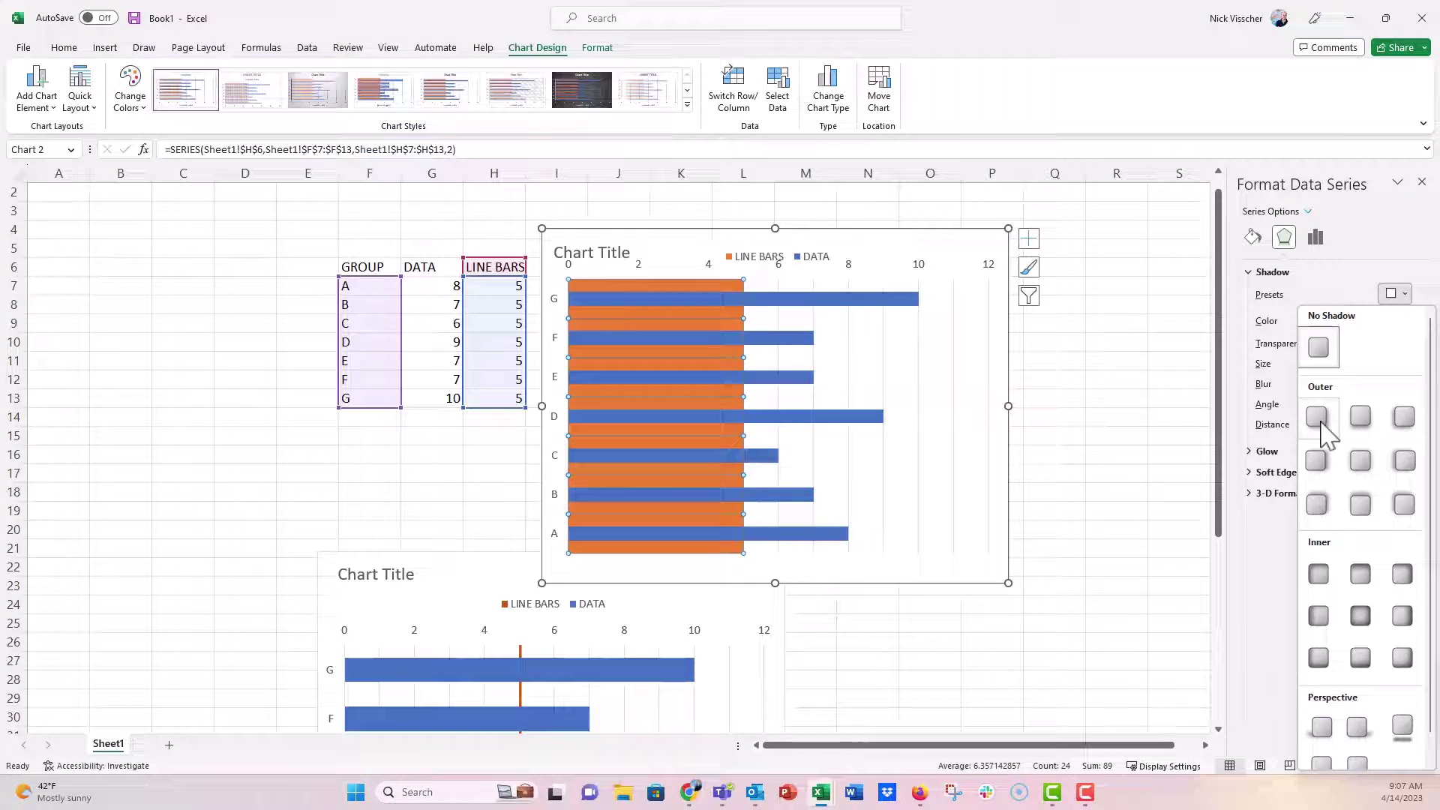
{"action": "left_click", "coordinate": [1319, 418]}
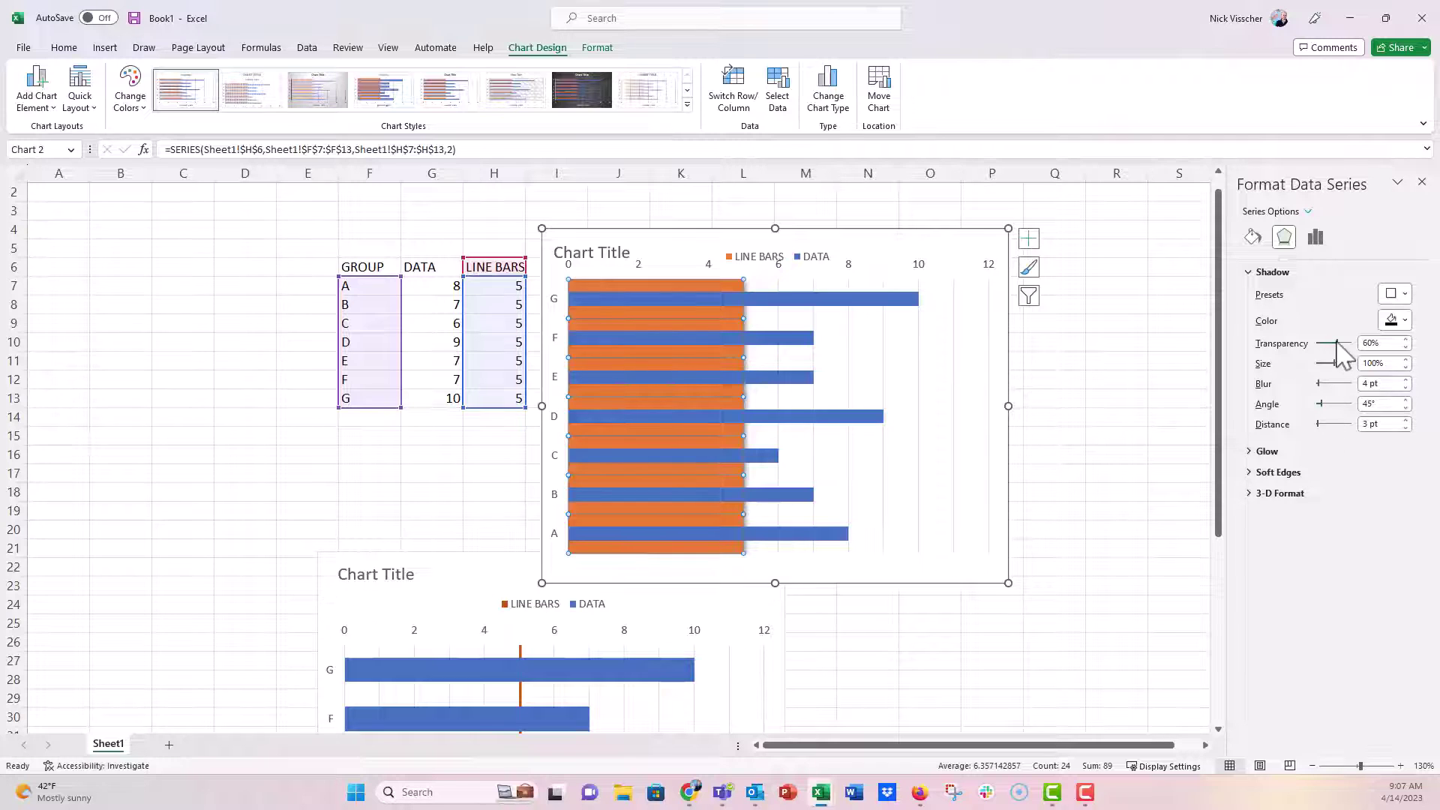
{"action": "left_click_drag", "start_coordinate": [1337, 343], "coordinate": [1296, 359]}
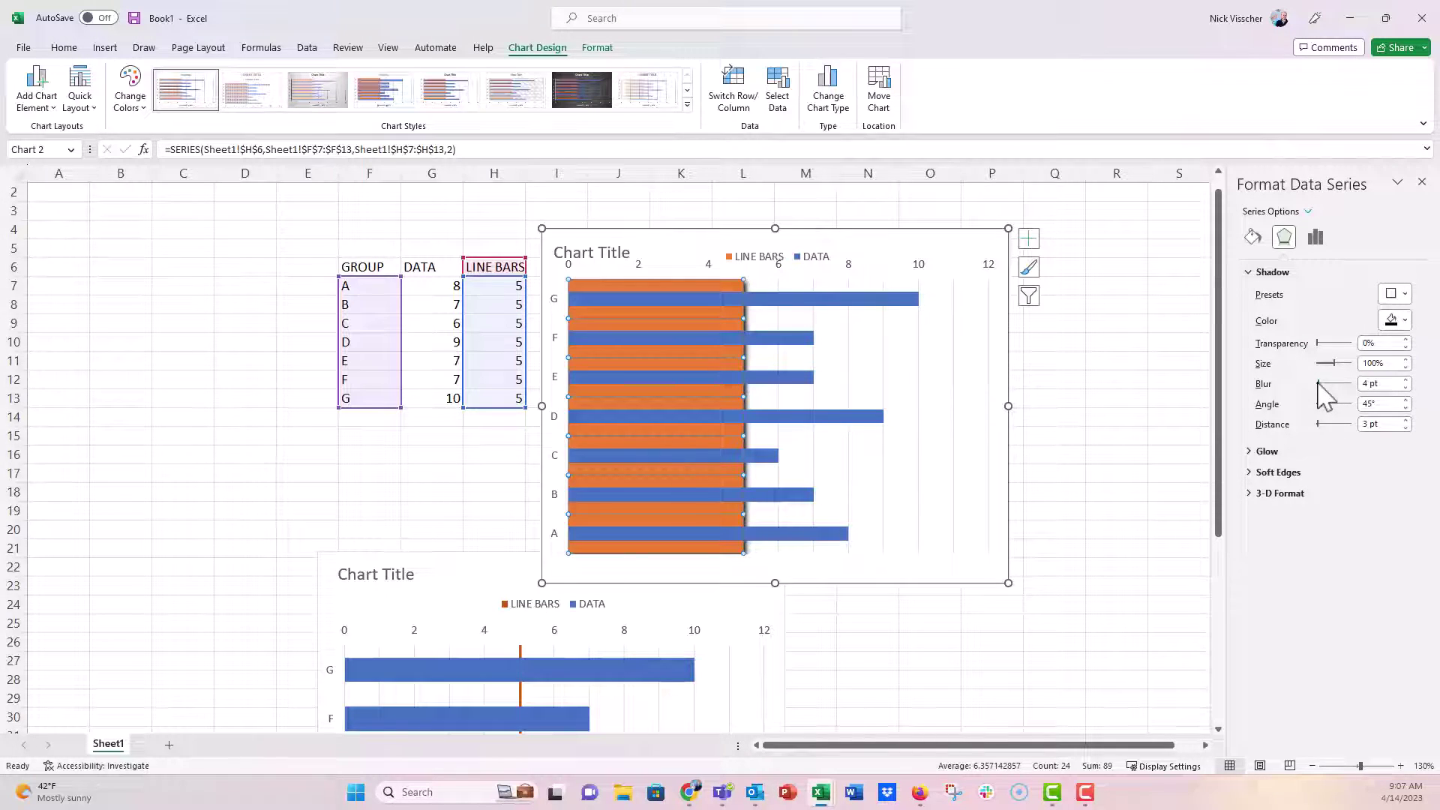
{"action": "left_click_drag", "start_coordinate": [1314, 383], "coordinate": [1307, 383]}
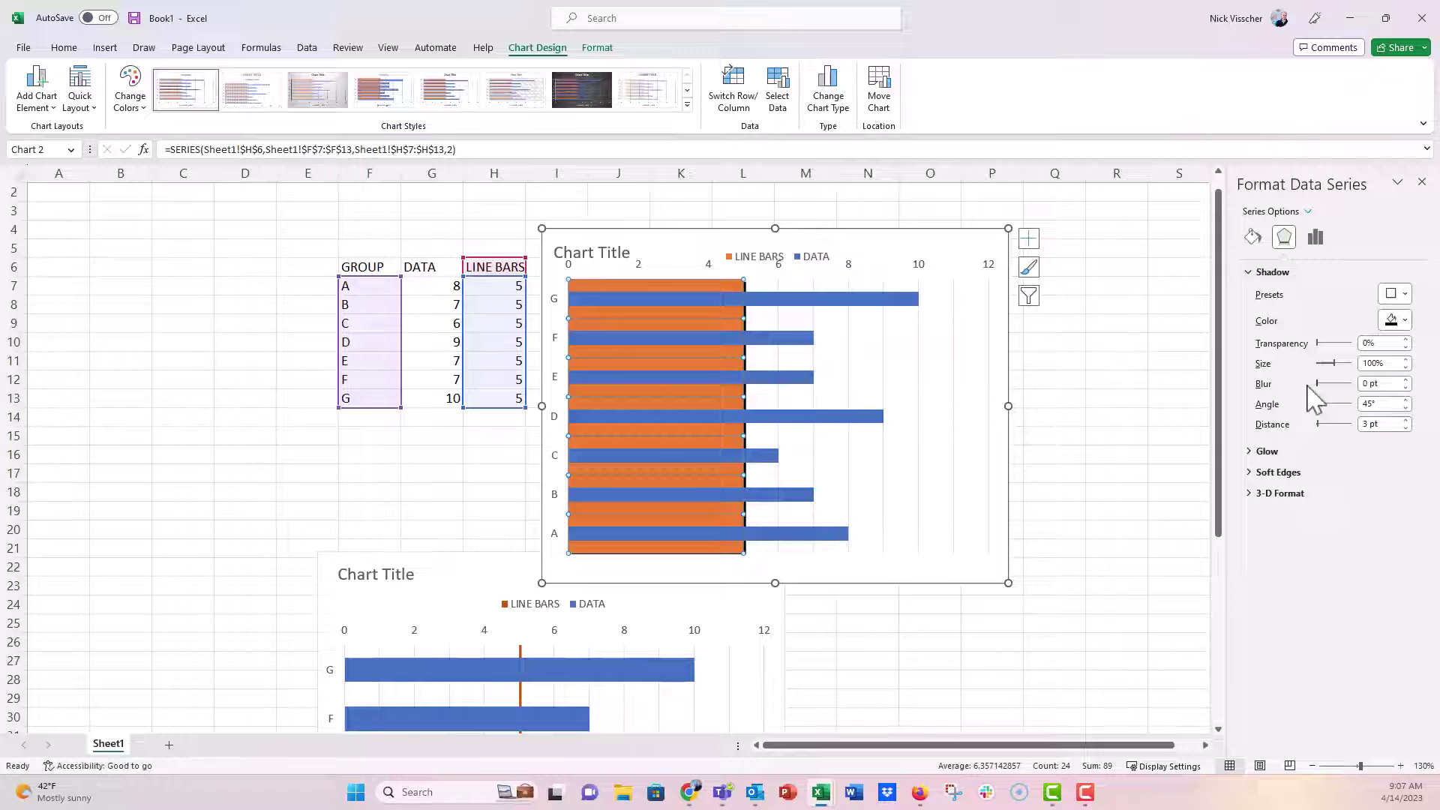
{"action": "left_click", "coordinate": [1405, 408]}
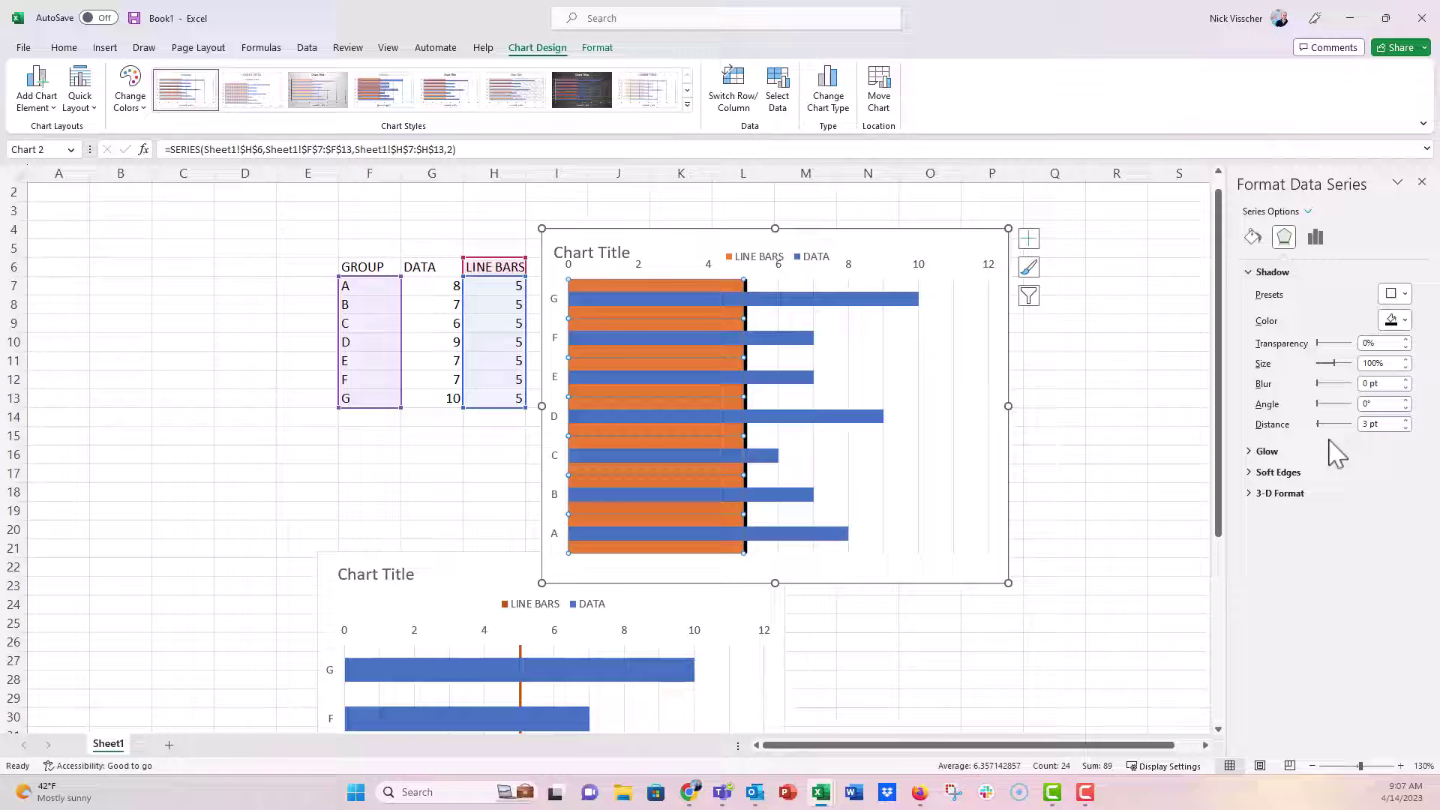
{"action": "left_click", "coordinate": [1406, 428]}
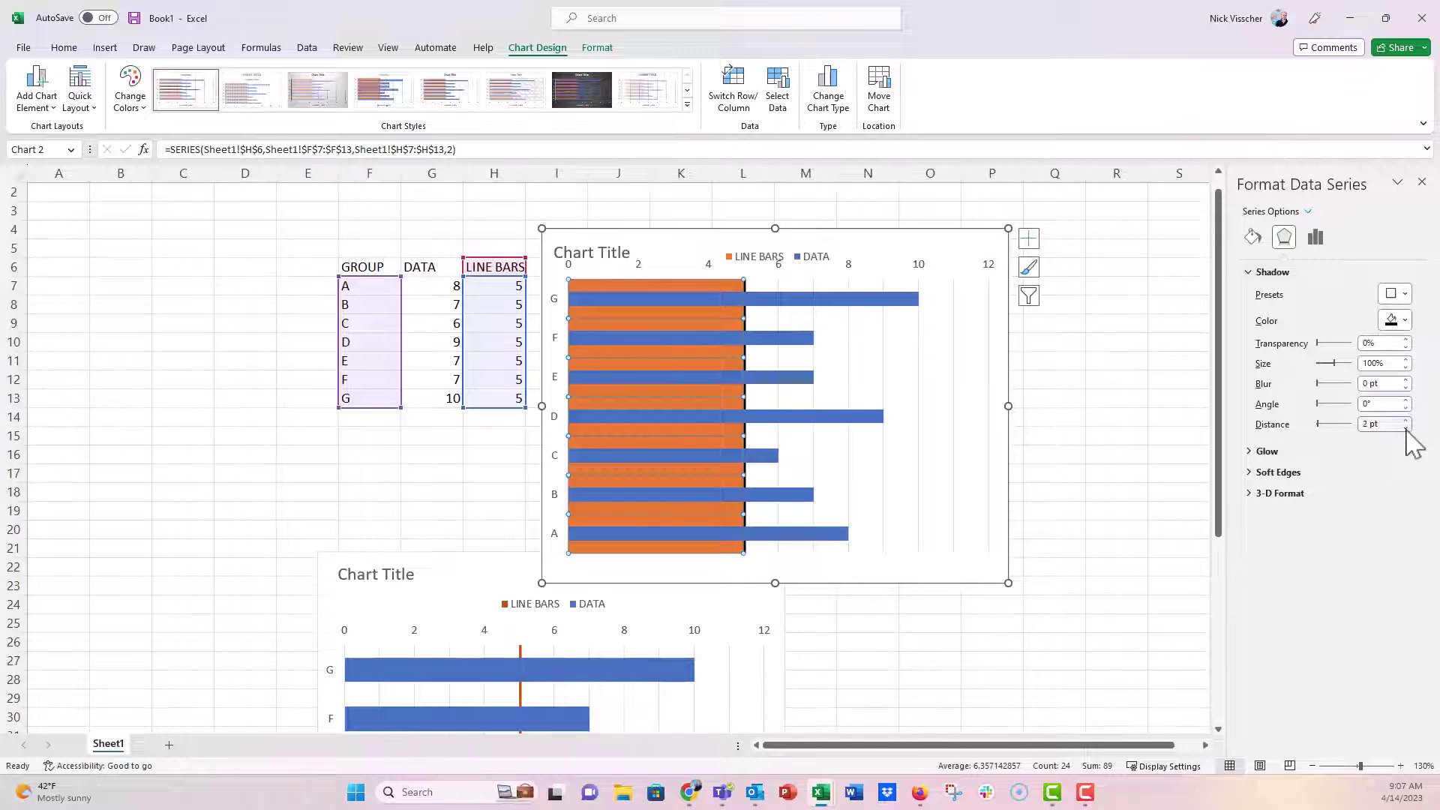
{"action": "left_click", "coordinate": [1254, 249]}
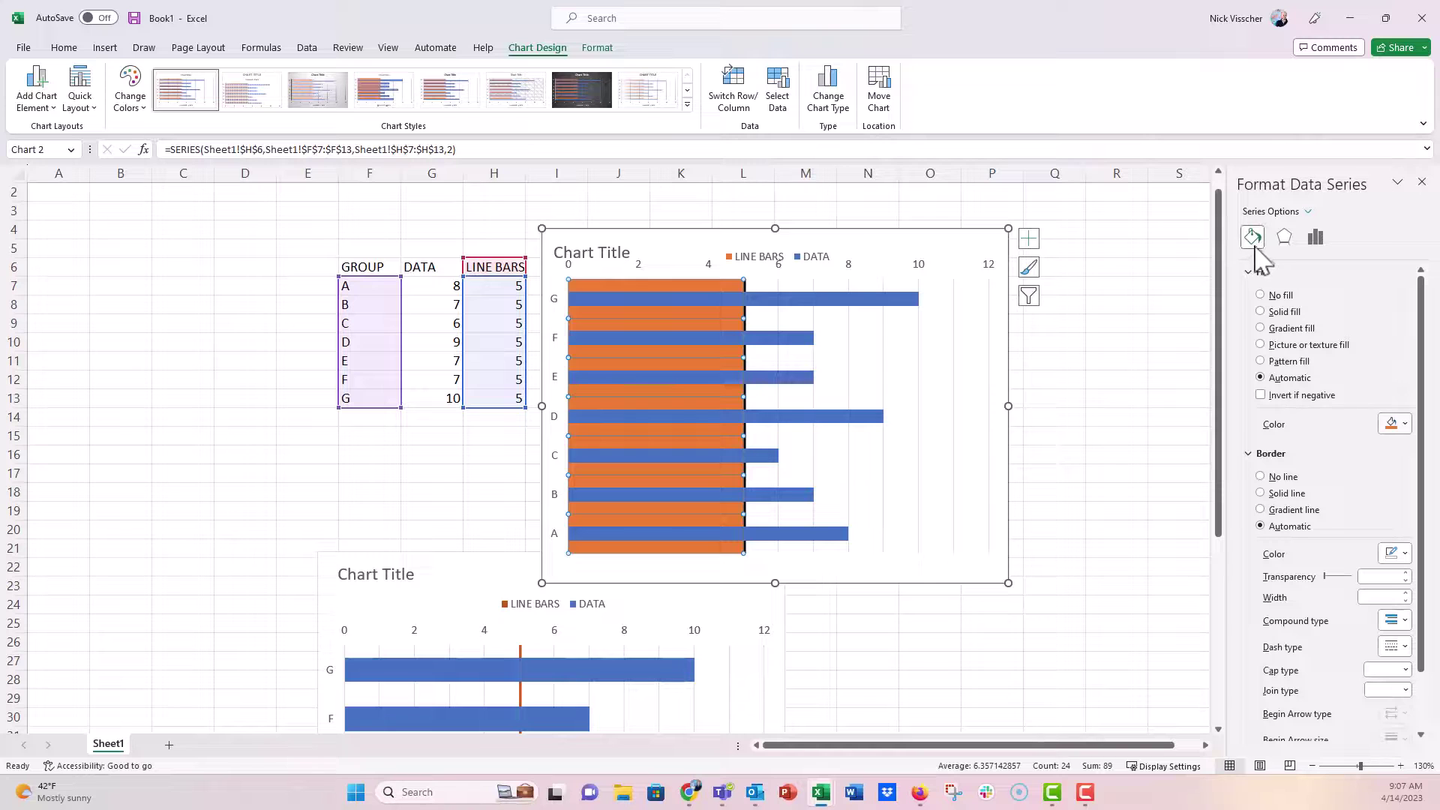
{"action": "left_click", "coordinate": [1284, 239]}
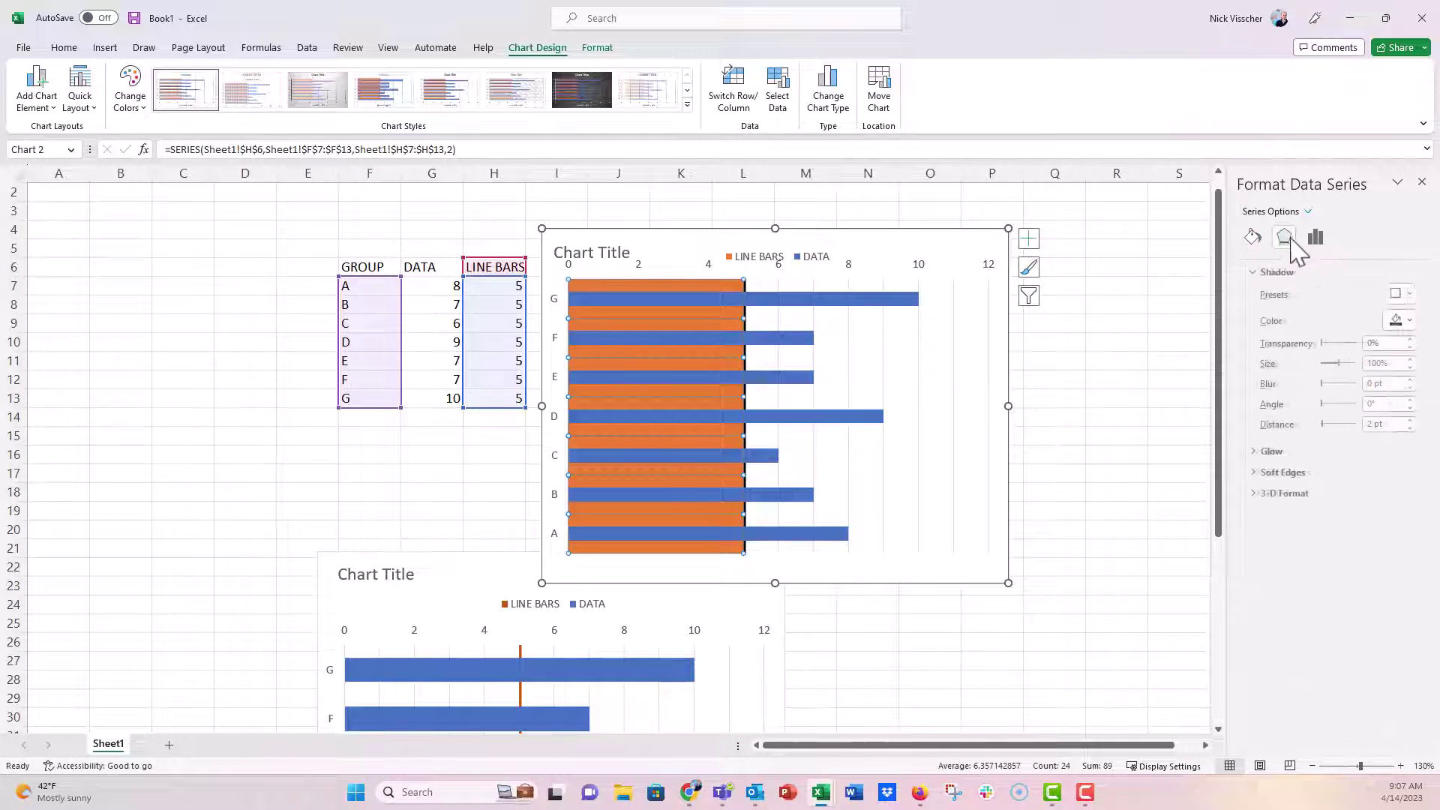
{"action": "left_click", "coordinate": [1391, 320]}
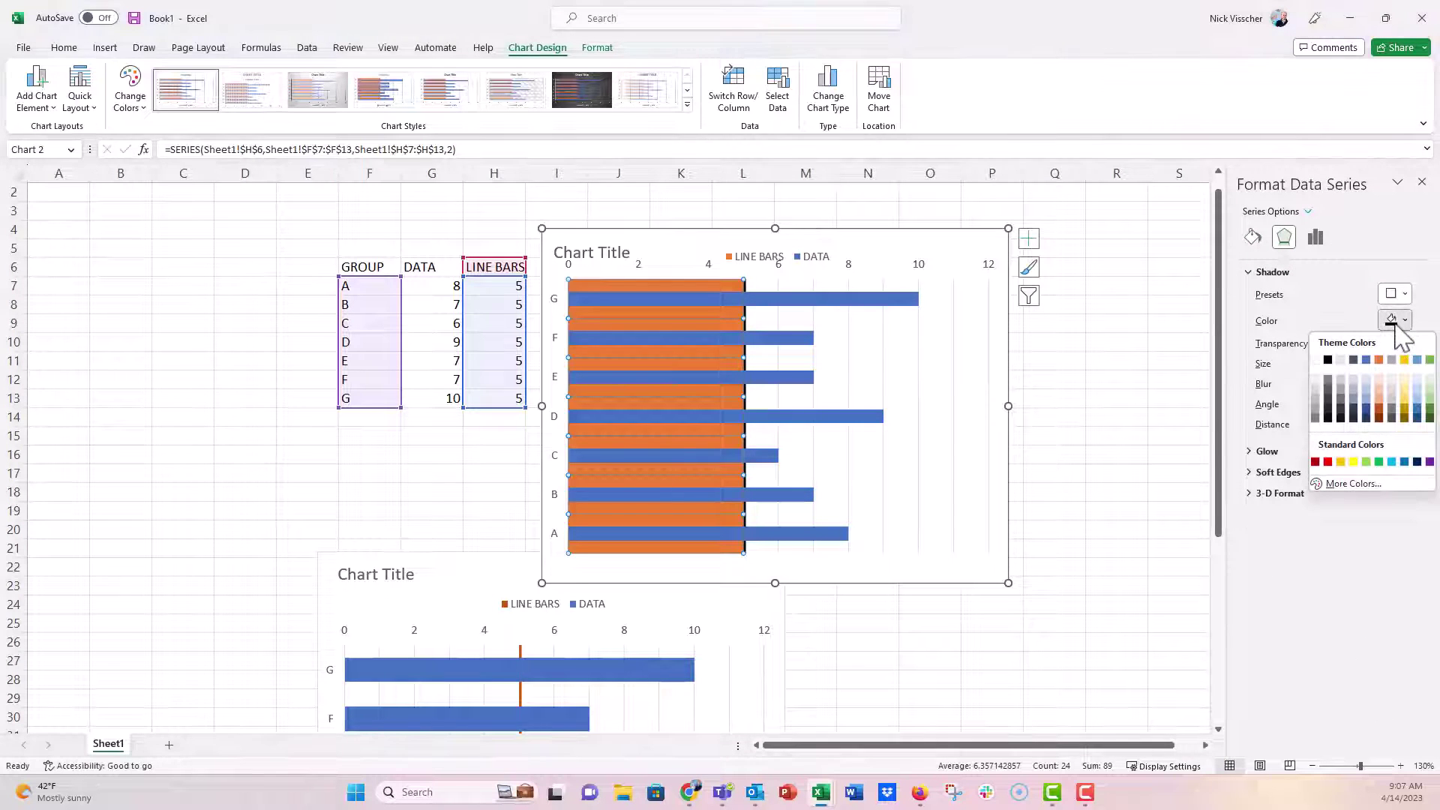
{"action": "left_click", "coordinate": [1384, 410]}
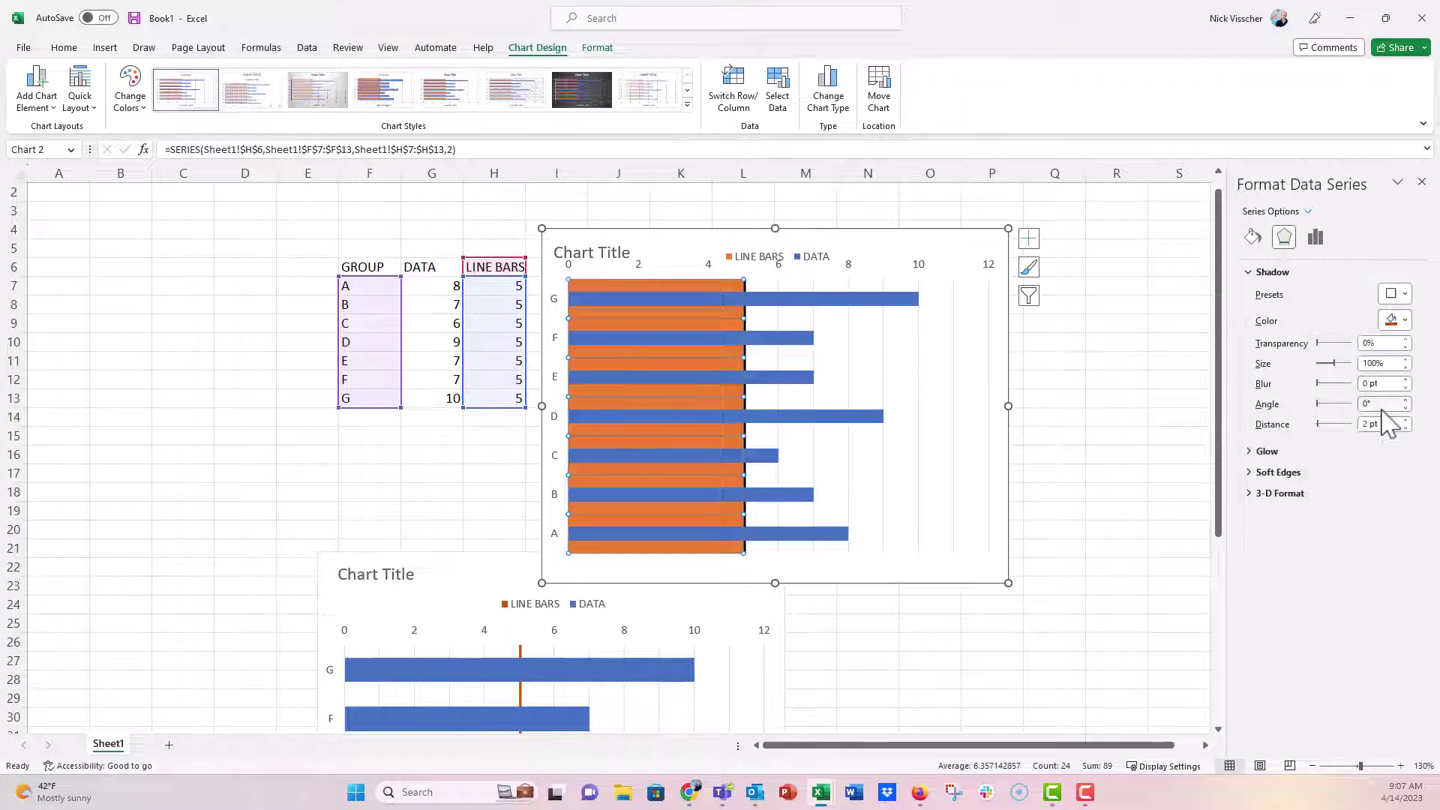
Set No fill on each LINE BARS data point, from bar G through bar A
{"action": "left_click", "coordinate": [603, 287]}
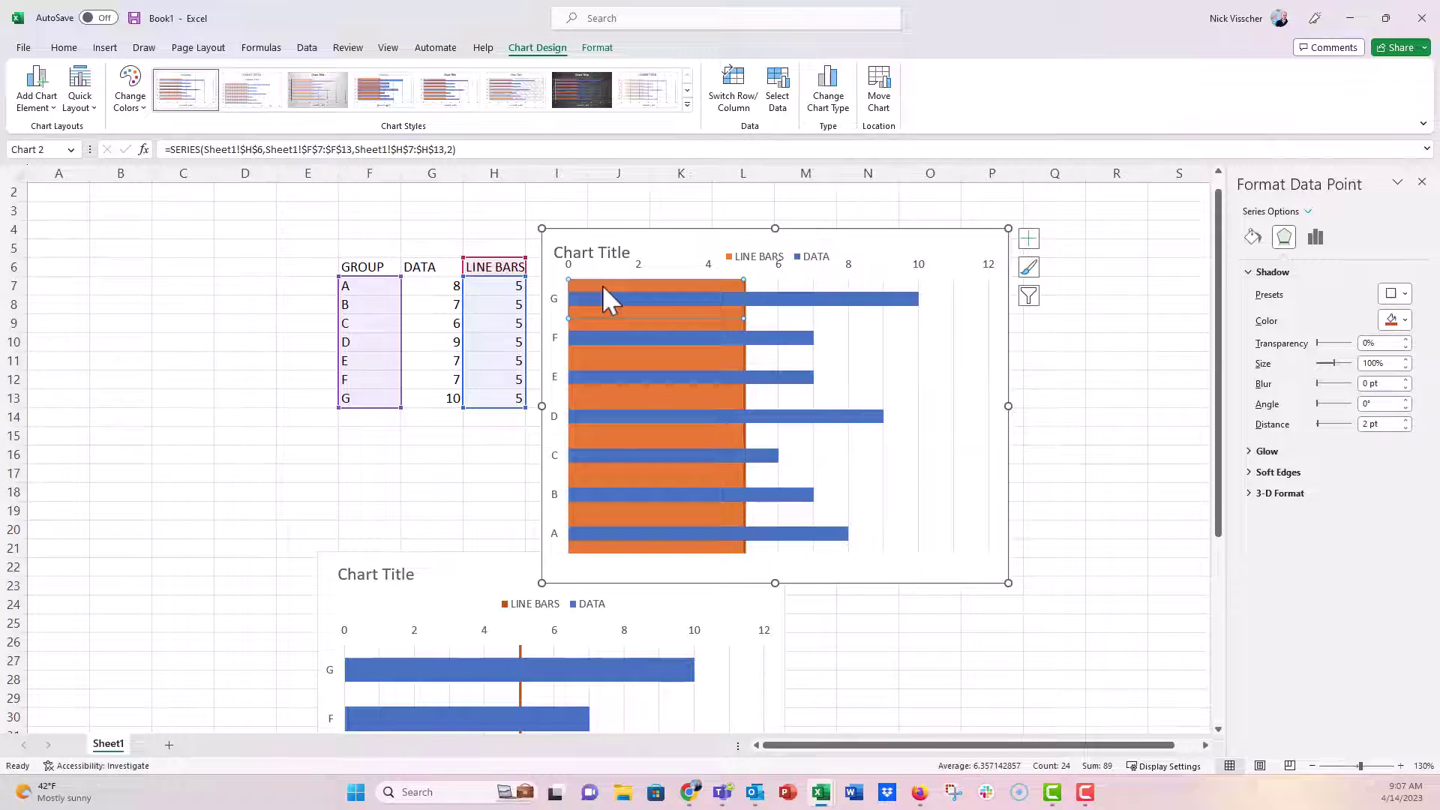
{"action": "left_click", "coordinate": [1252, 238]}
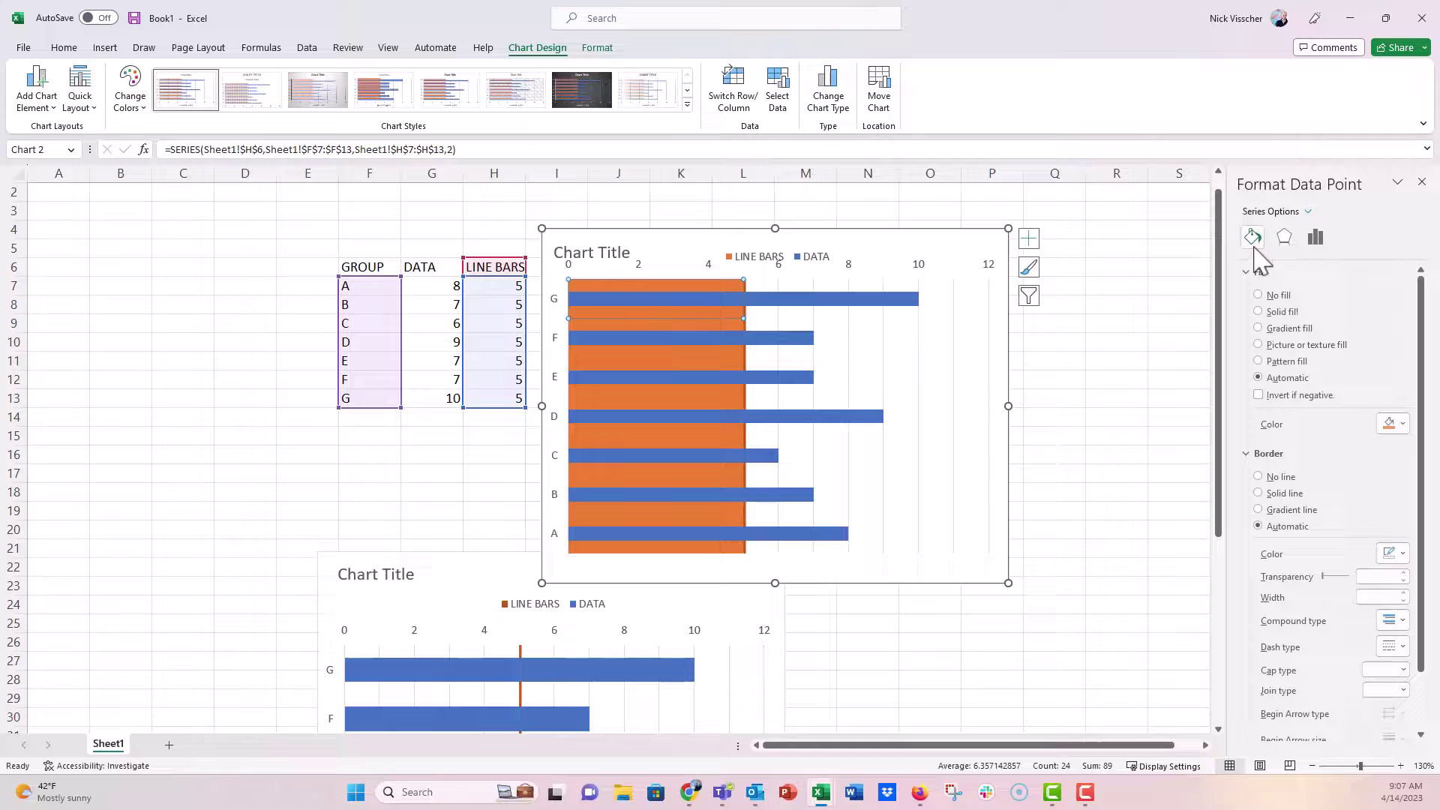
{"action": "left_click", "coordinate": [1261, 295]}
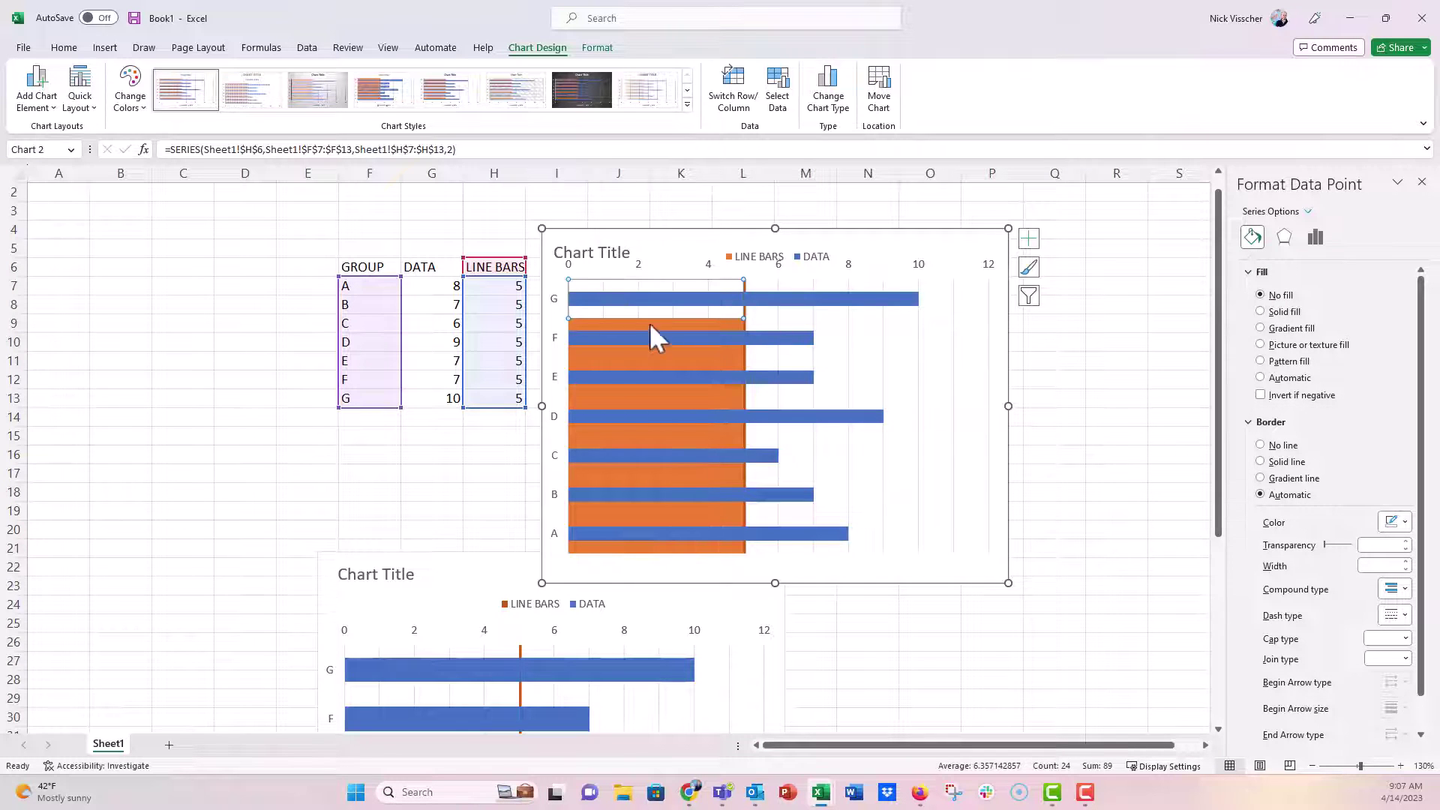
{"action": "left_click", "coordinate": [598, 328]}
{"action": "left_click", "coordinate": [1279, 295]}
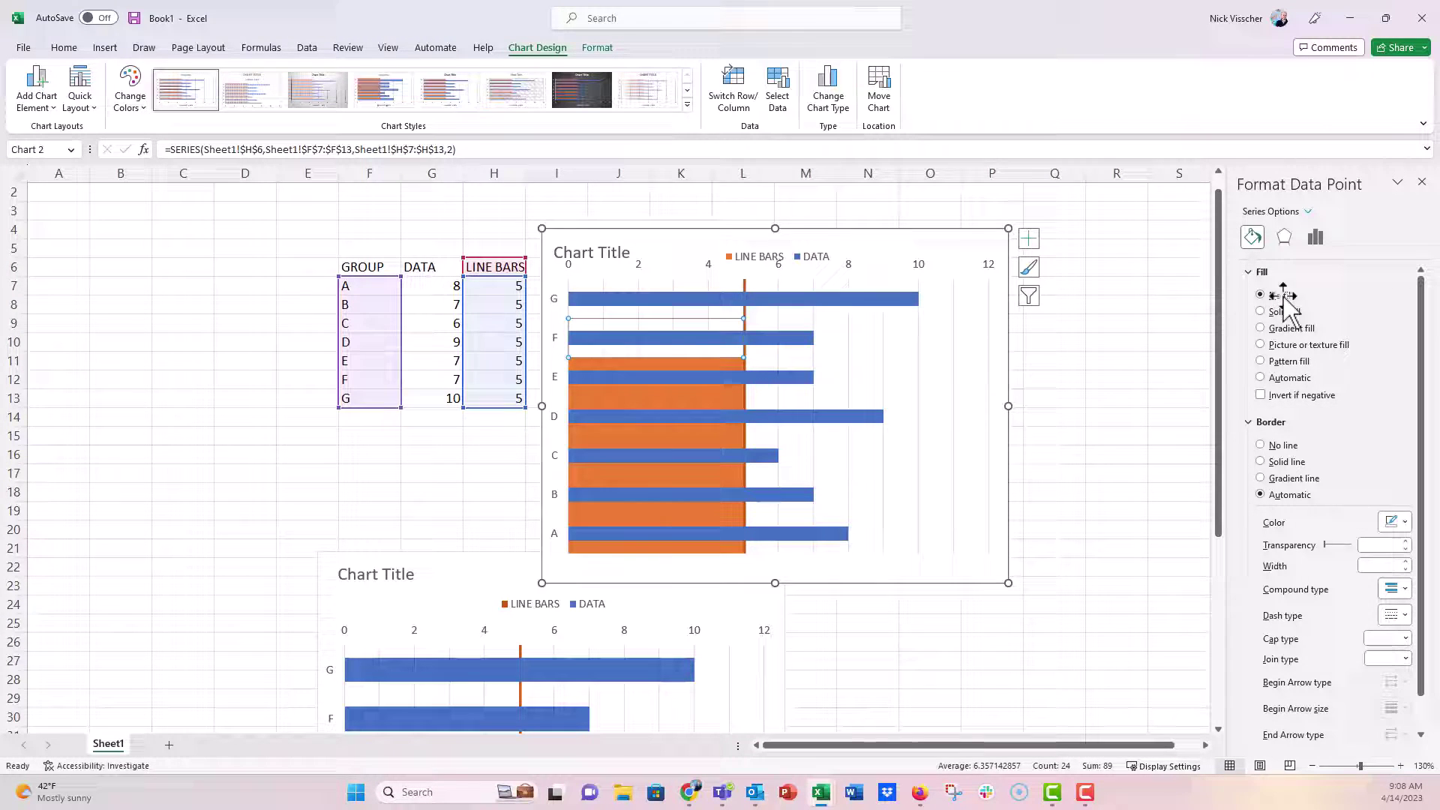
{"action": "left_click", "coordinate": [1275, 297]}
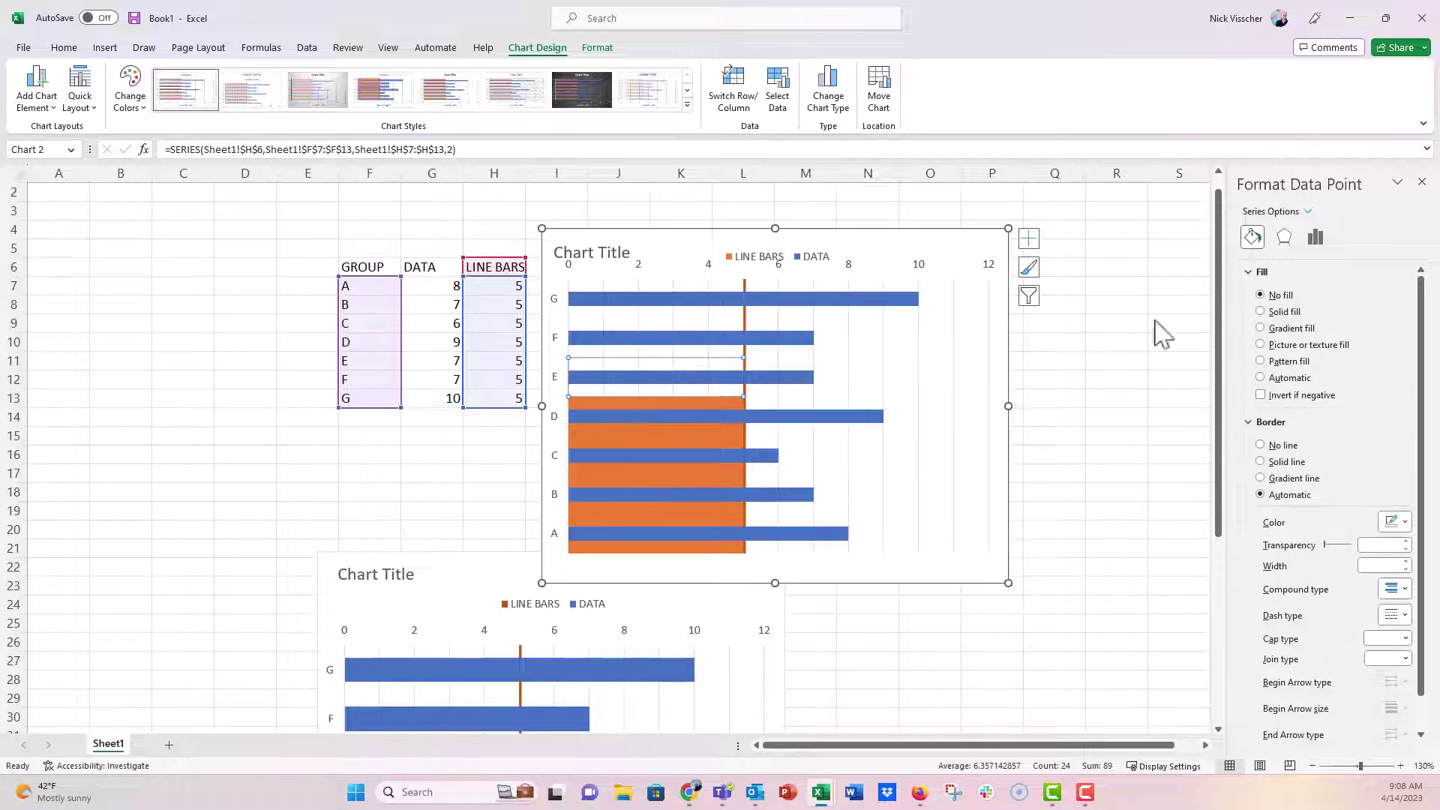
{"action": "left_click", "coordinate": [679, 412]}
{"action": "left_click", "coordinate": [1275, 296]}
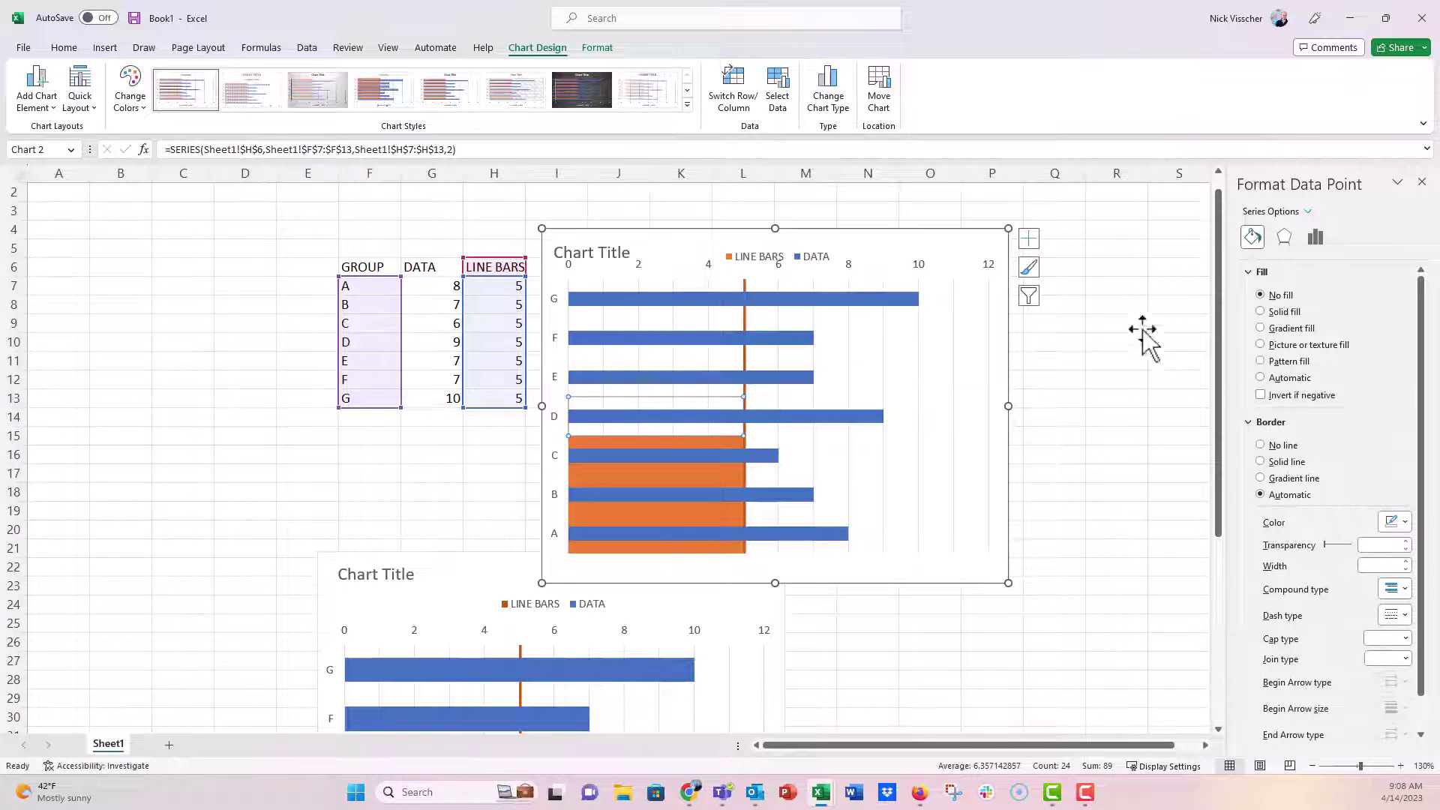
{"action": "left_click", "coordinate": [709, 444]}
{"action": "left_click", "coordinate": [1275, 296]}
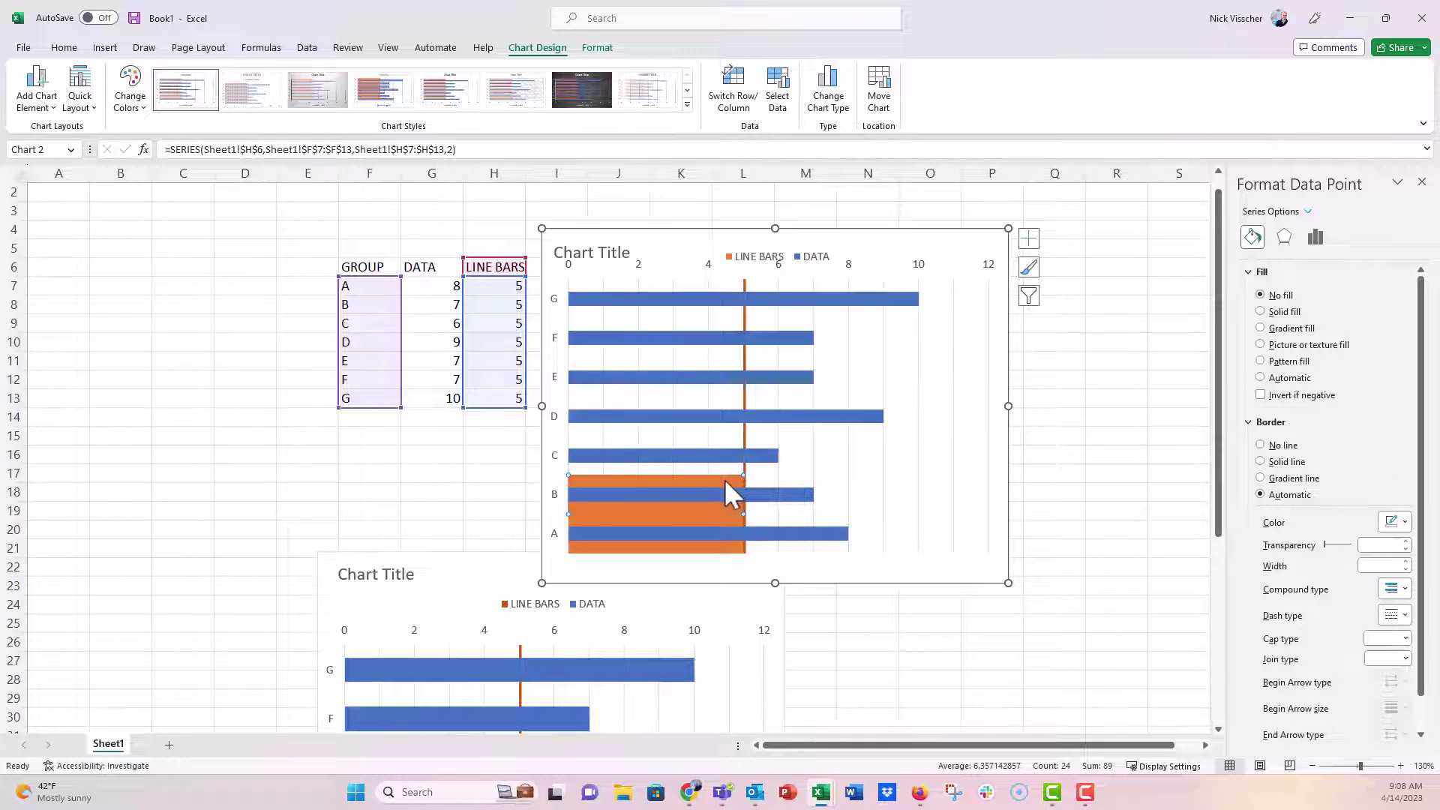
{"action": "left_click", "coordinate": [1276, 296]}
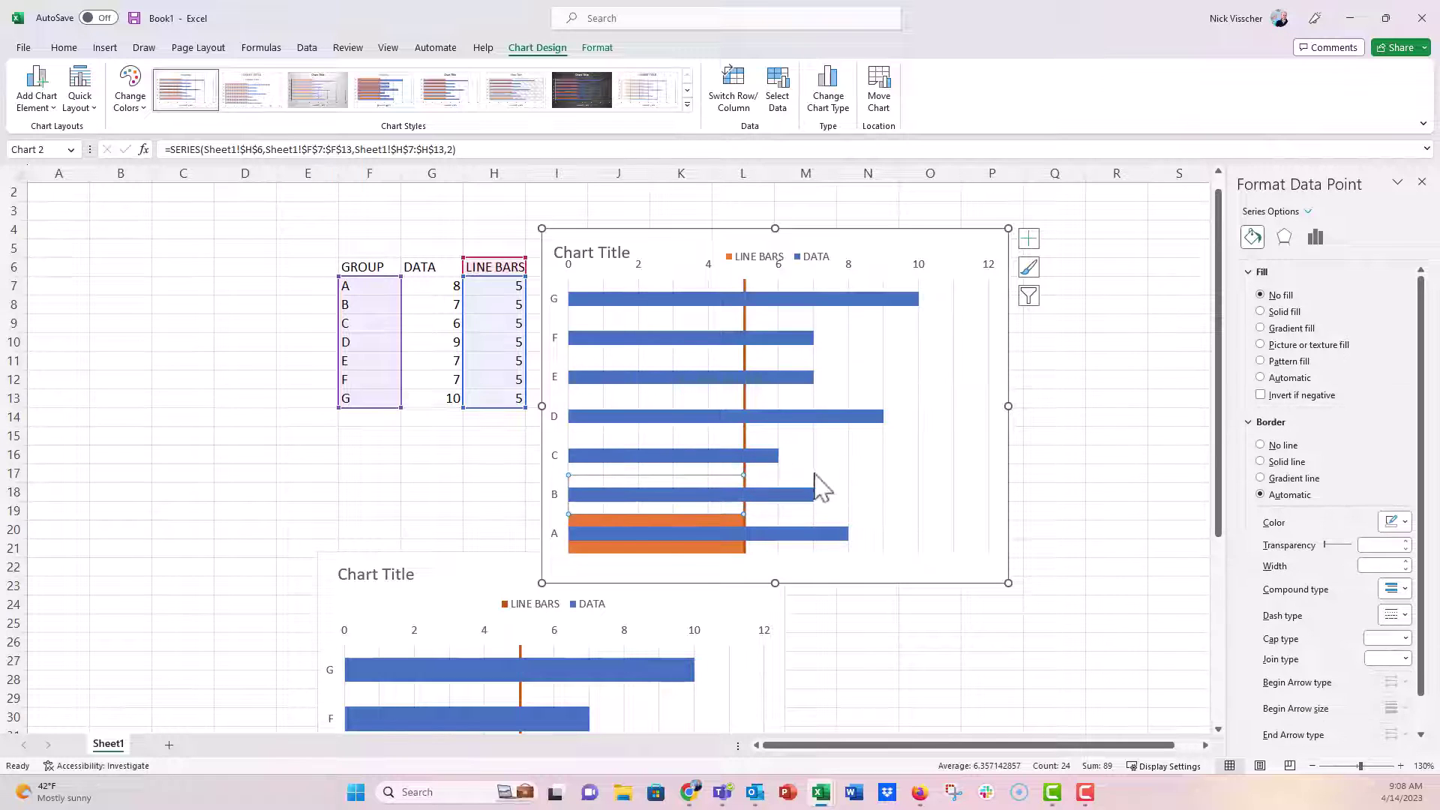
{"action": "left_click", "coordinate": [704, 518]}
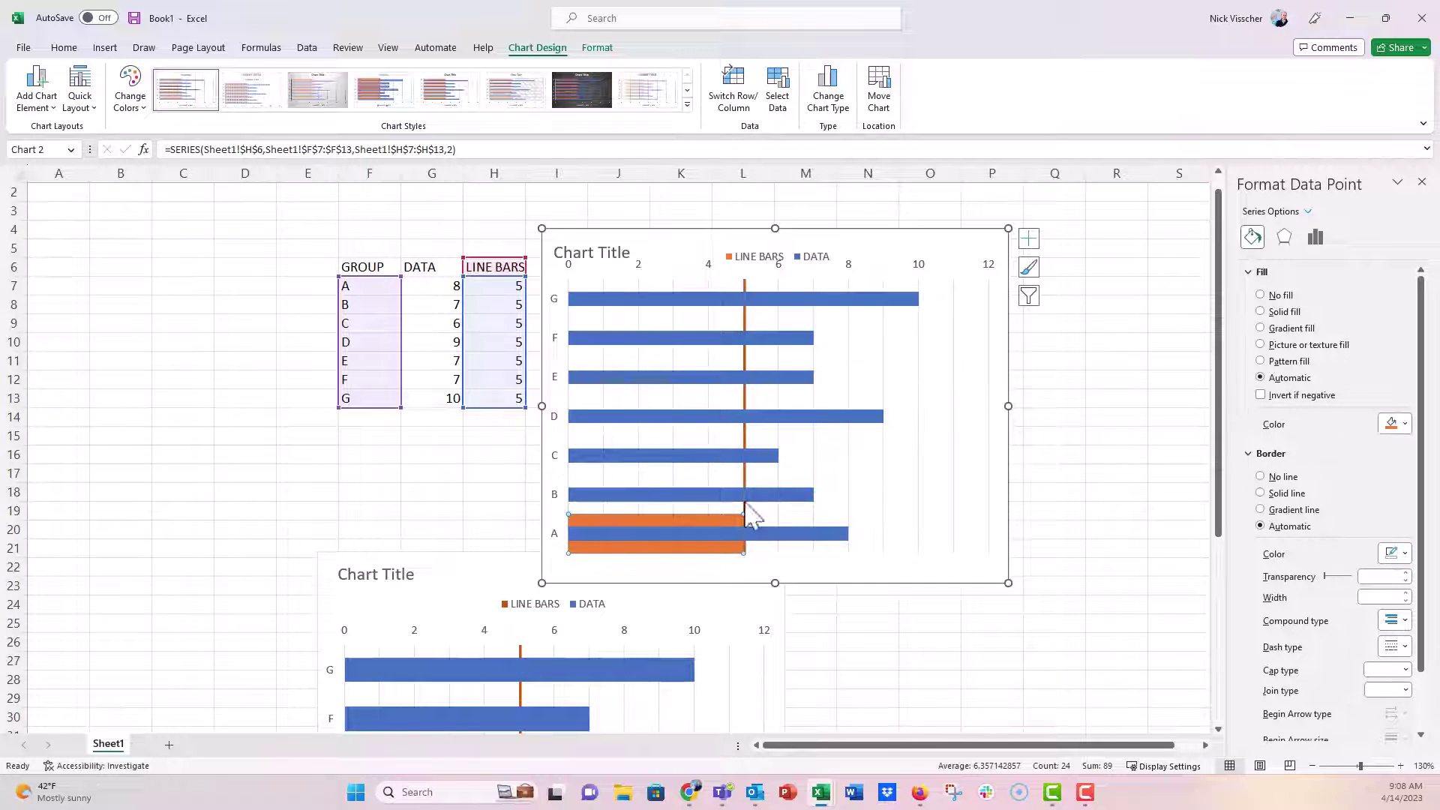
{"action": "left_click", "coordinate": [1267, 296]}
Drag the plot area's top edge down below the legend and remove the top 0–12 axis
{"action": "left_click", "coordinate": [416, 485]}
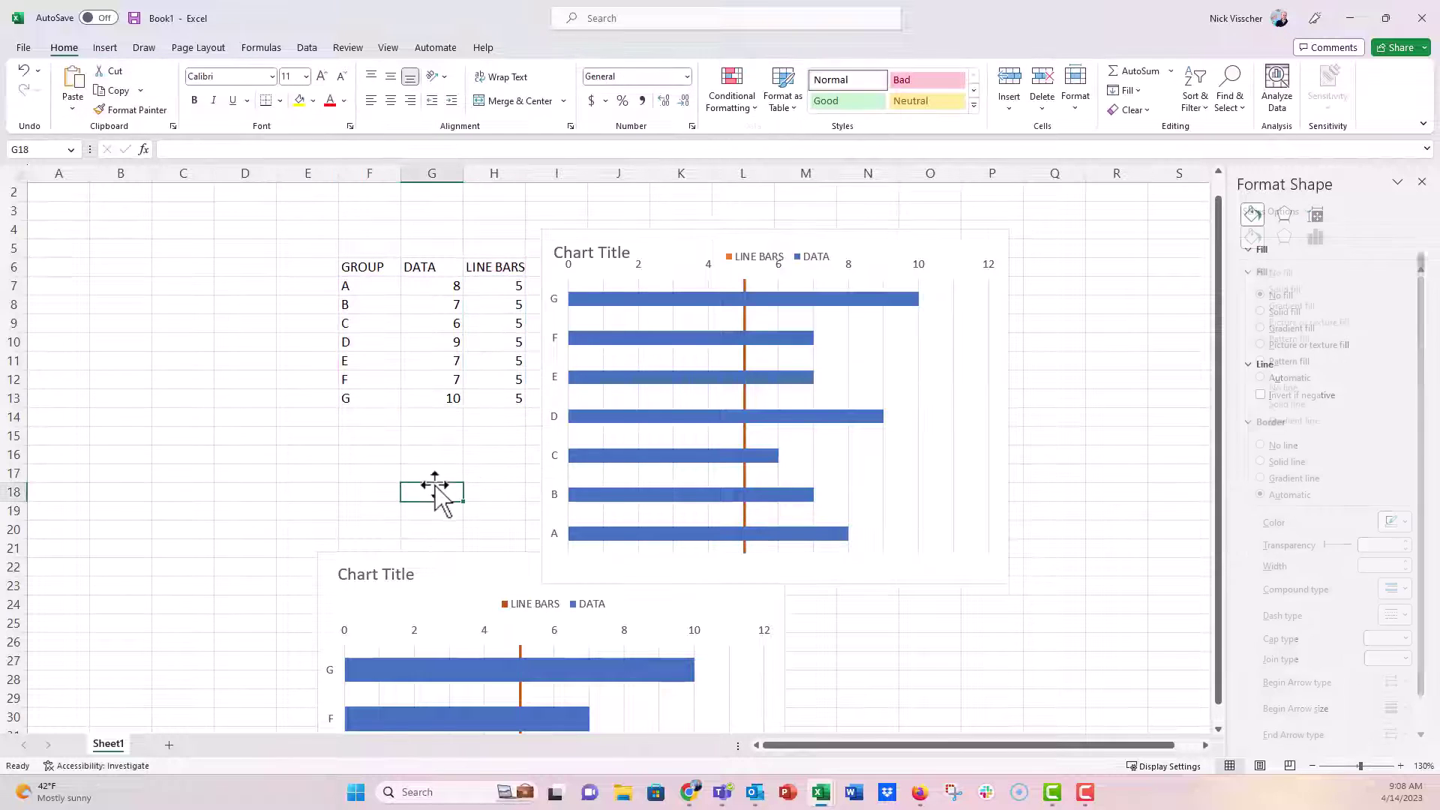
{"action": "left_click", "coordinate": [861, 489]}
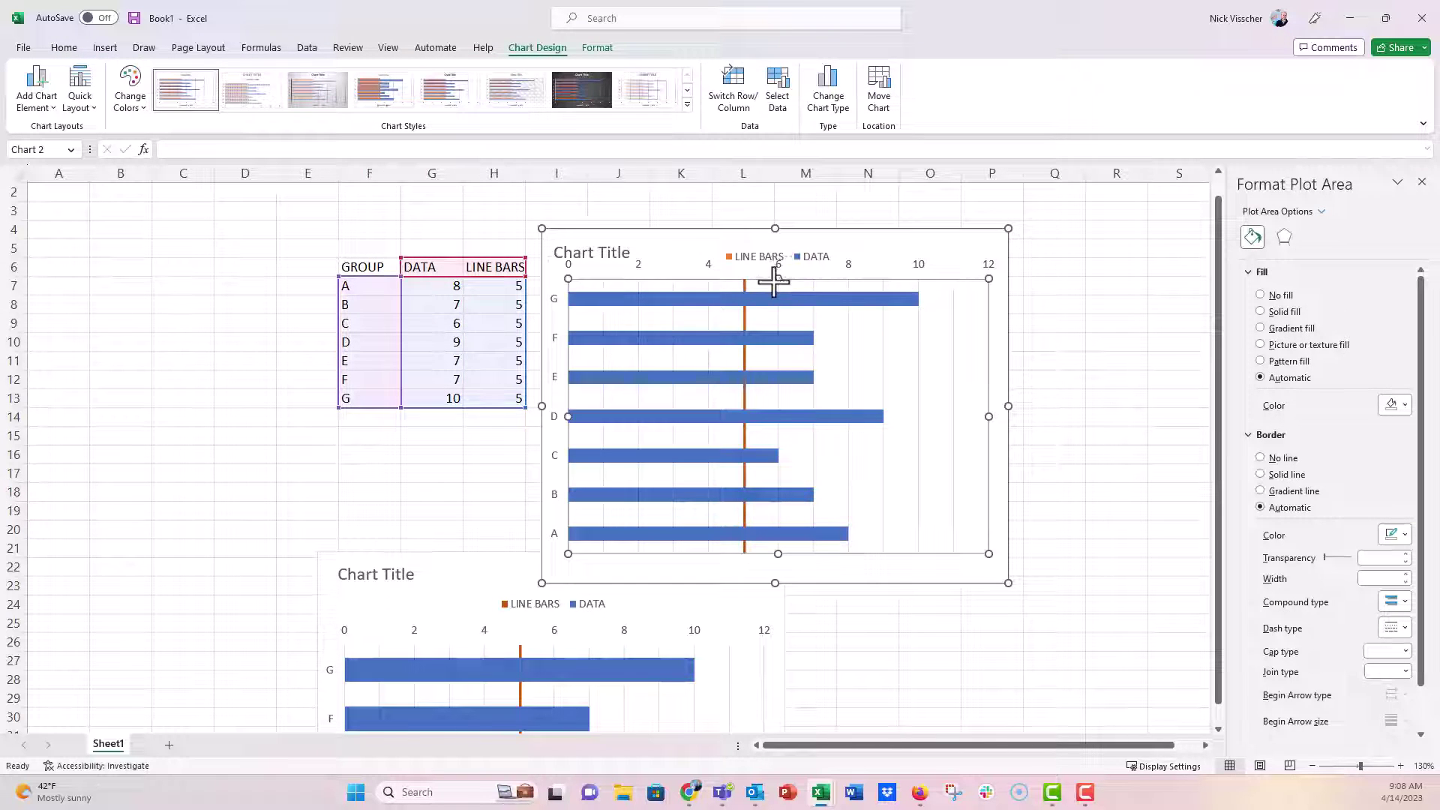
{"action": "left_click_drag", "start_coordinate": [774, 280], "coordinate": [771, 298]}
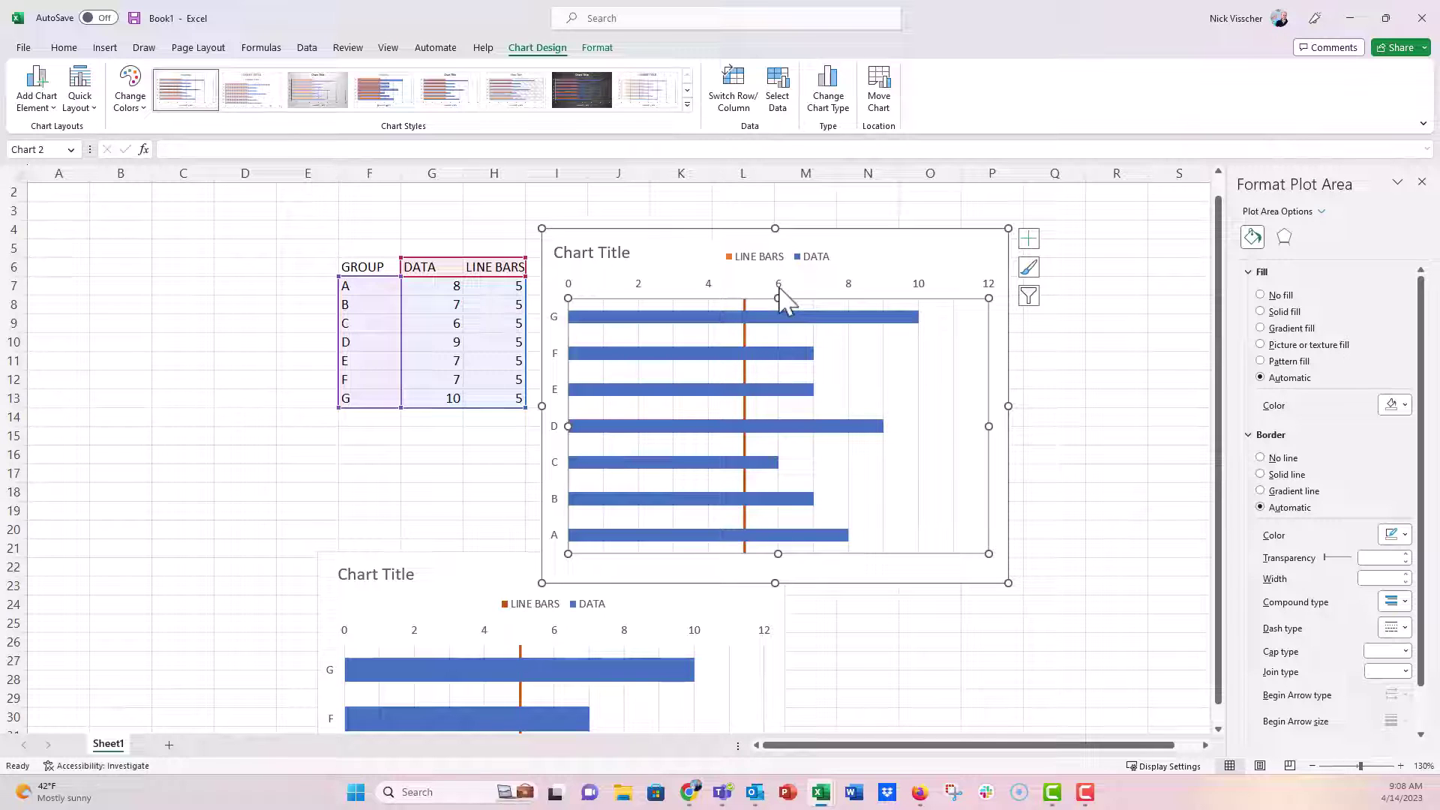
{"action": "left_click", "coordinate": [780, 293]}
{"action": "left_click", "coordinate": [781, 295]}
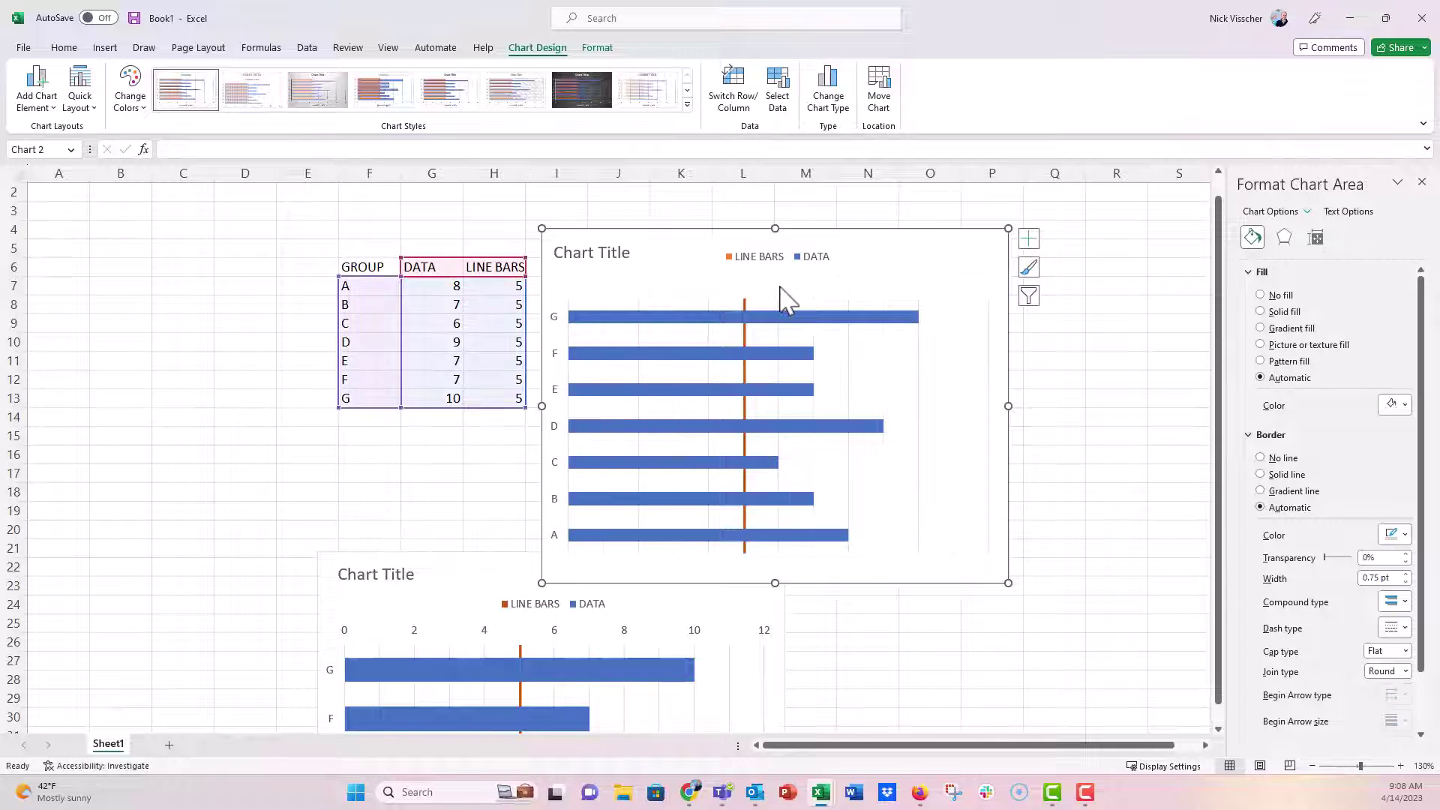
Add value labels to the blue DATA bars and select them for formatting
{"action": "right_click", "coordinate": [657, 321]}
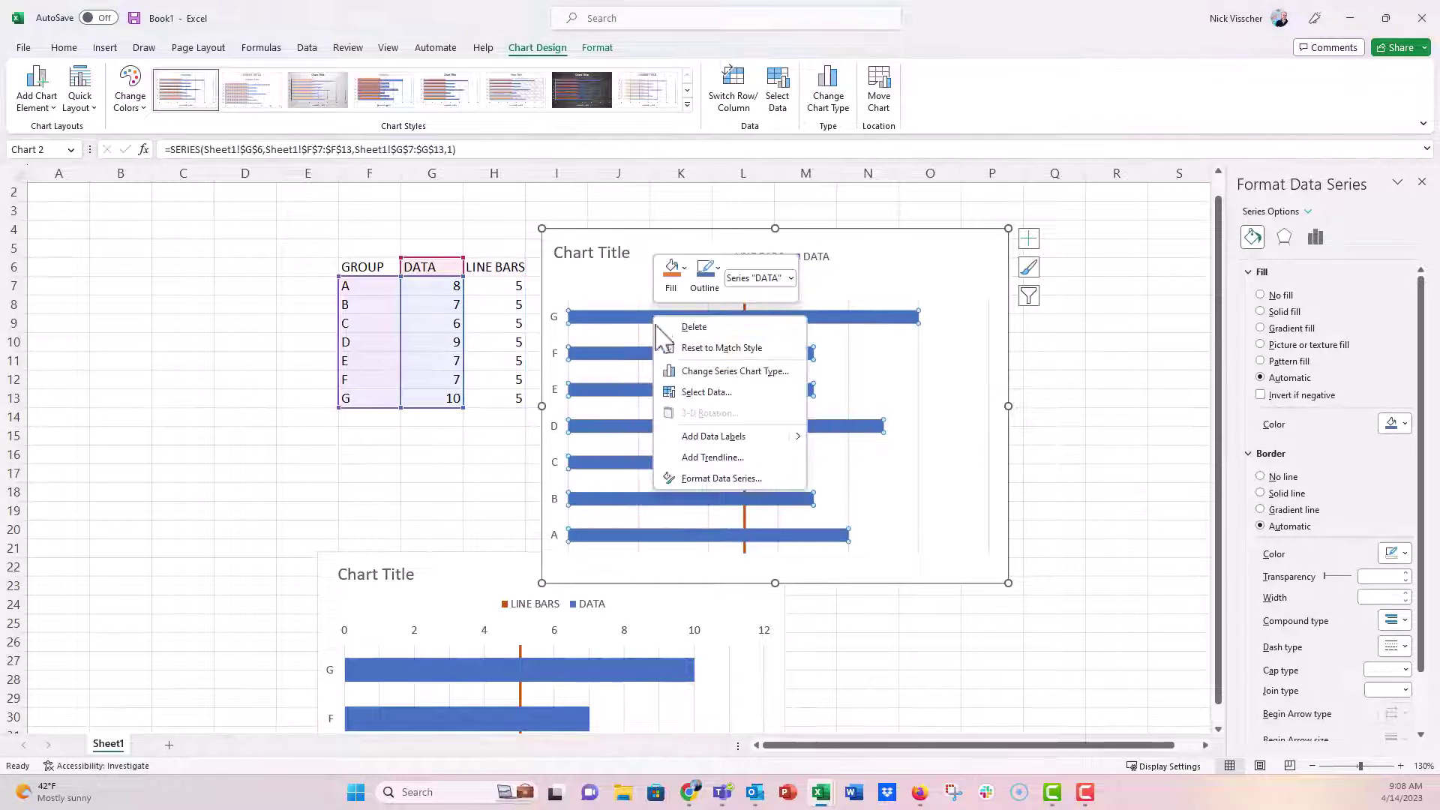
{"action": "left_click", "coordinate": [691, 436]}
{"action": "left_click", "coordinate": [931, 317]}
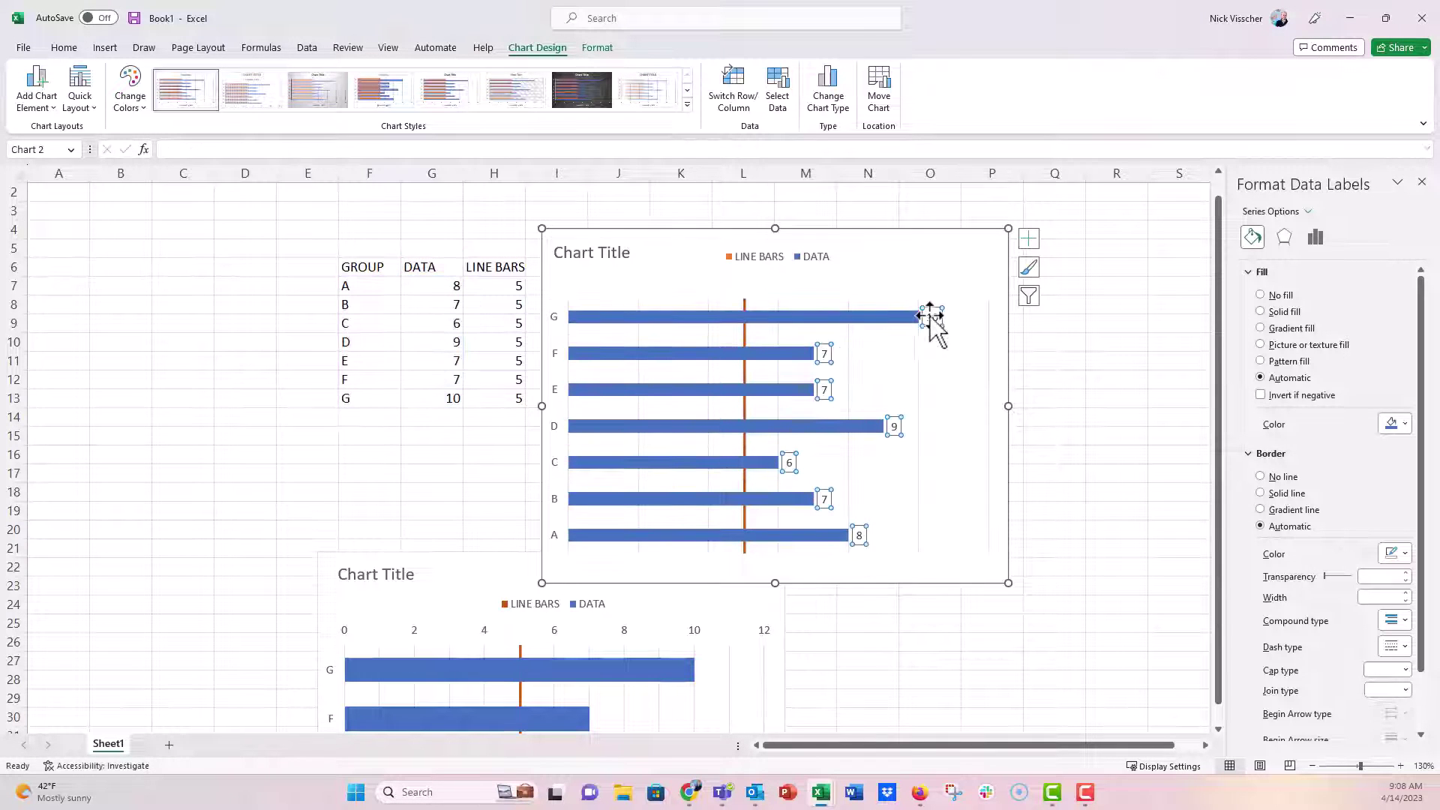